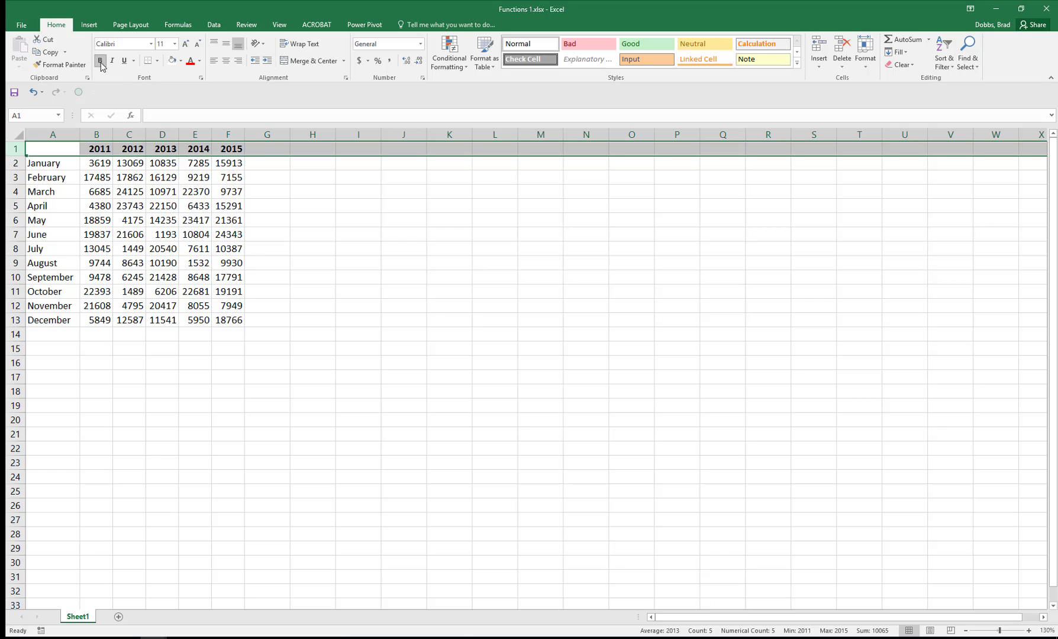
Step: Center the contents of the whole worksheet and widen the year columns B through F equally
left_click(48, 135)
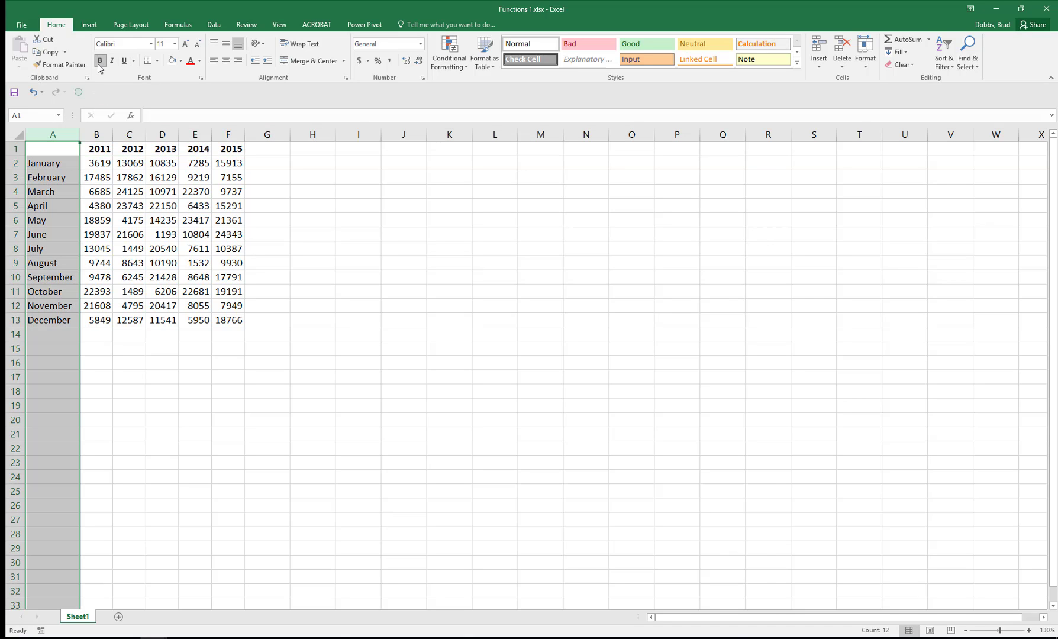
left_click(18, 135)
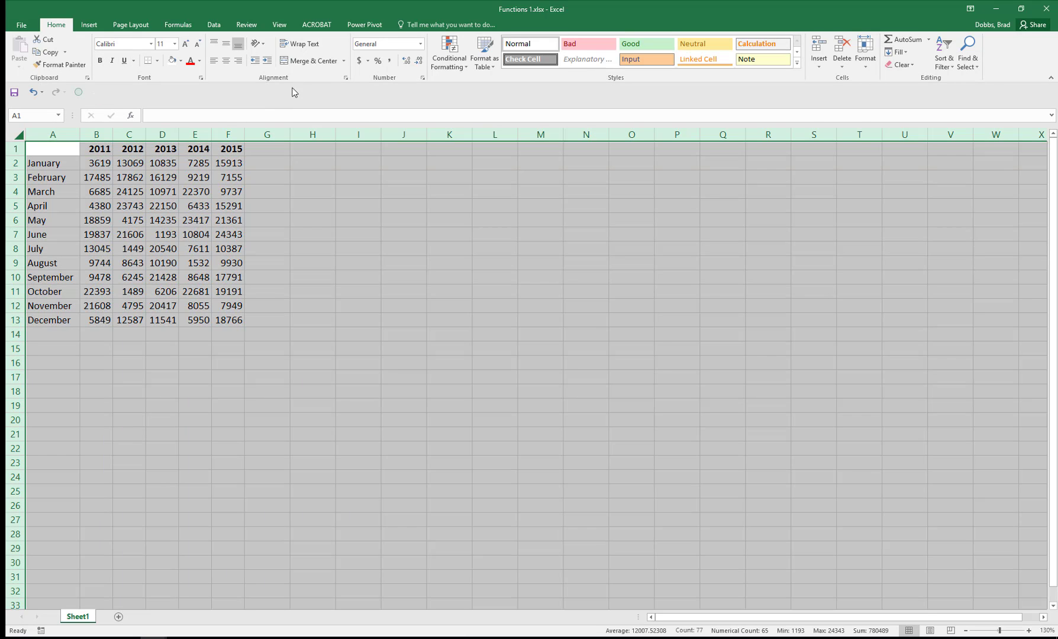
left_click(230, 62)
left_click(508, 378)
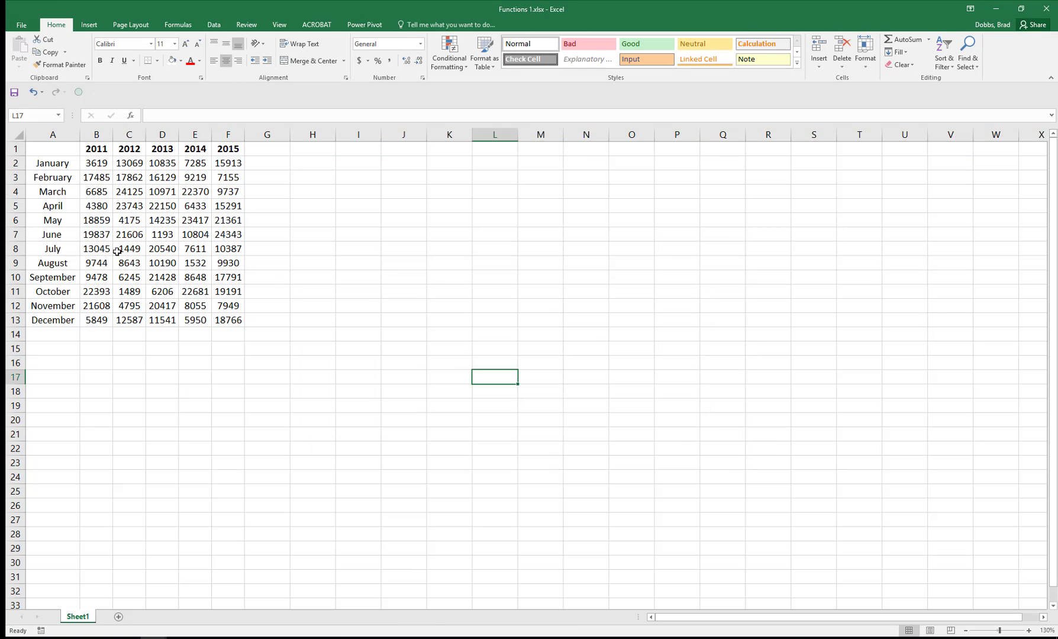
left_click_drag(104, 129, 251, 134)
left_click(419, 315)
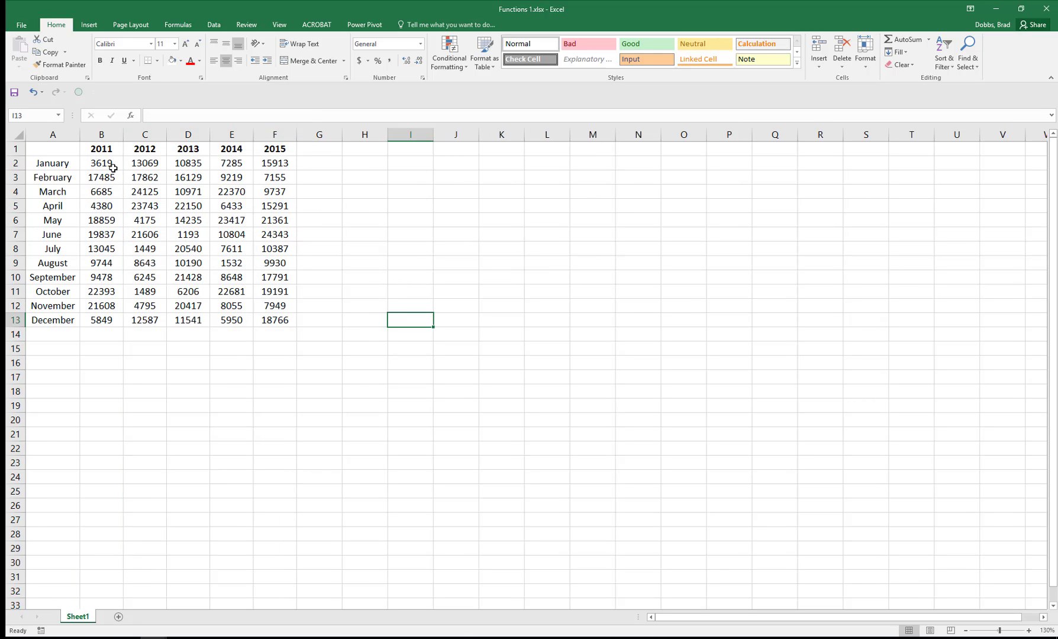
Step: Apply the dollar Accounting format to B2:F13 and autofit columns B through F to their contents
left_click_drag(113, 168, 276, 320)
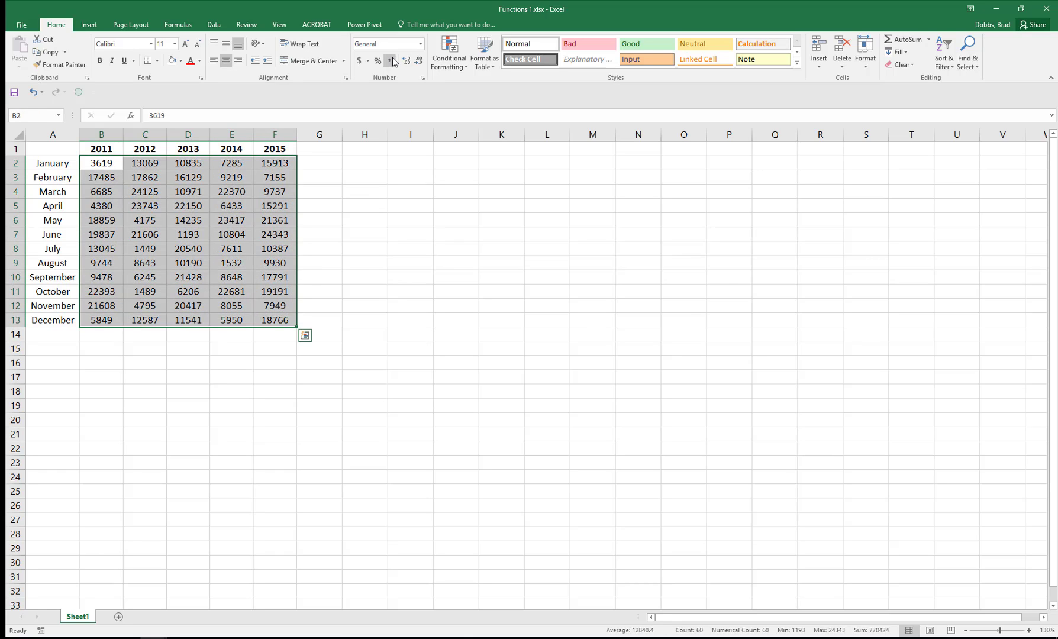
left_click(360, 61)
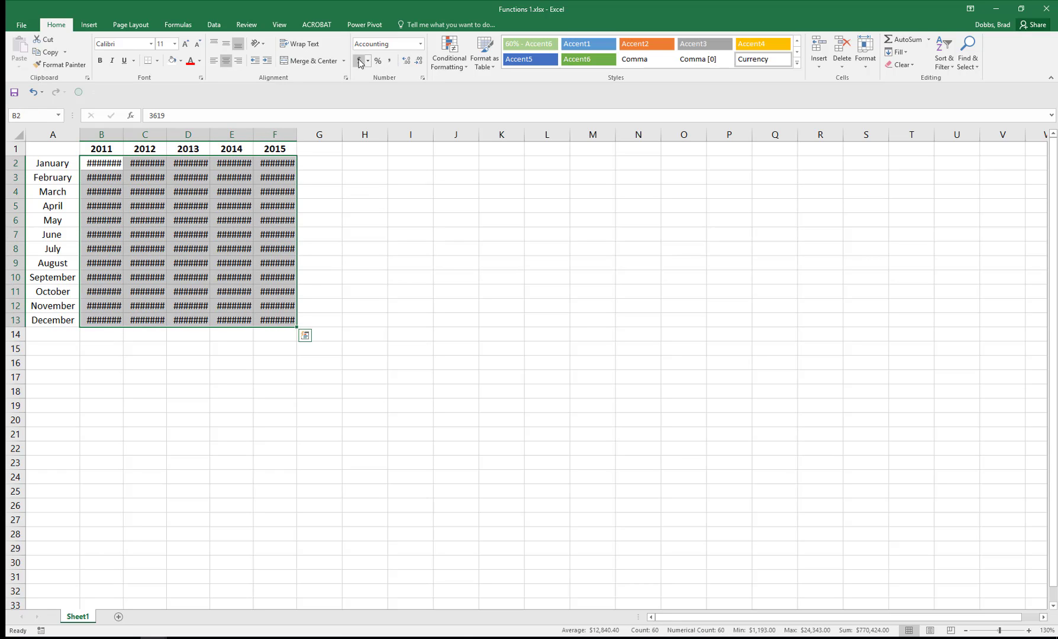
double_click(297, 135)
left_click_drag(110, 135, 310, 135)
double_click(314, 135)
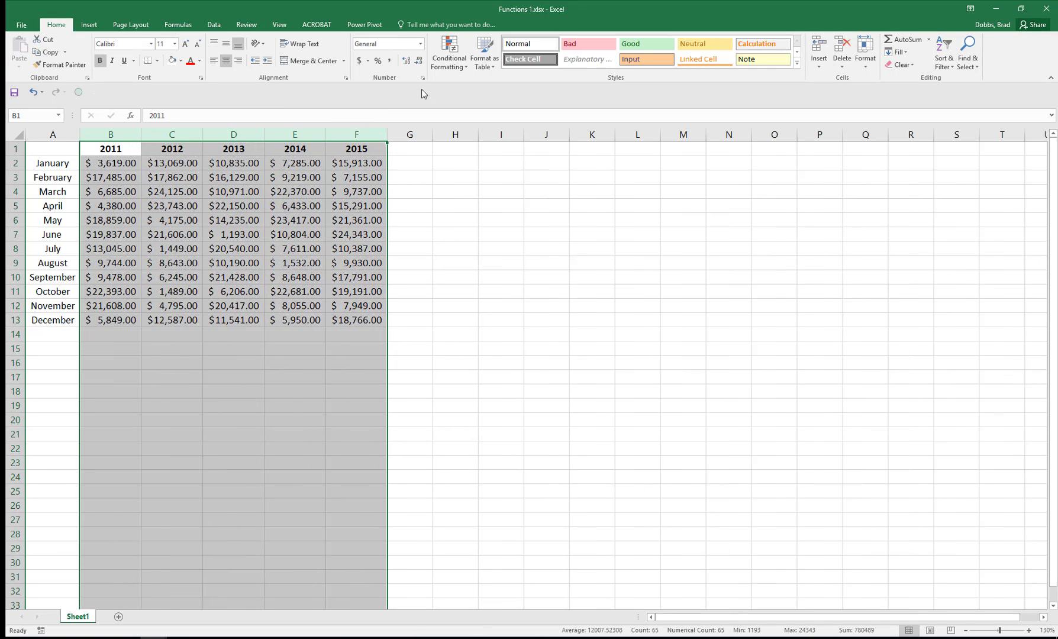
Step: Try increasing the decimals of entire columns B through F to two places, and reduce them back to none
left_click(406, 62)
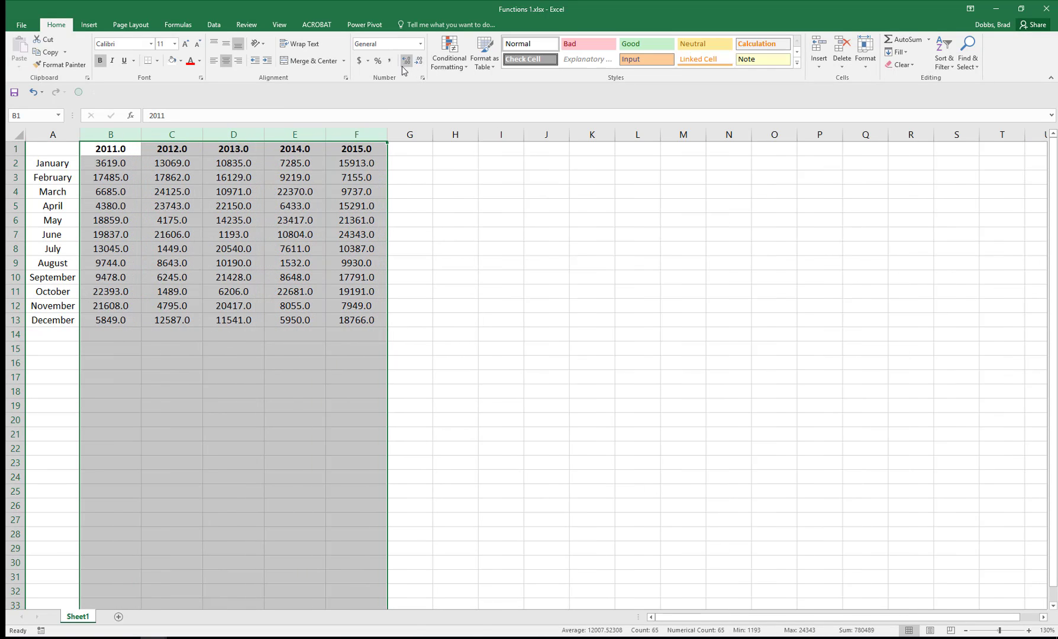
left_click(406, 62)
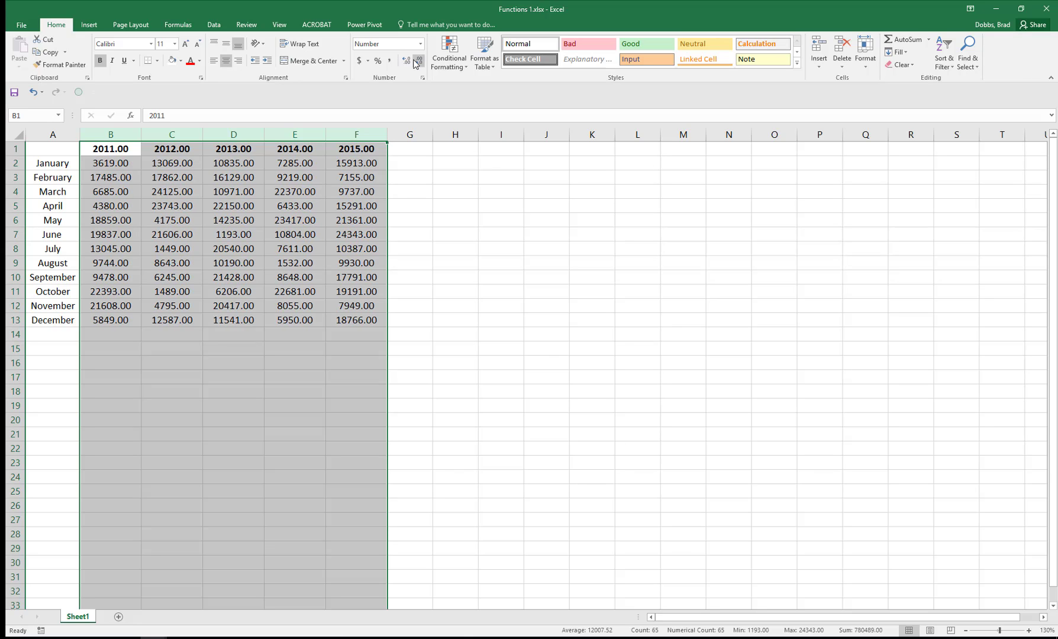
left_click(415, 63)
left_click(417, 64)
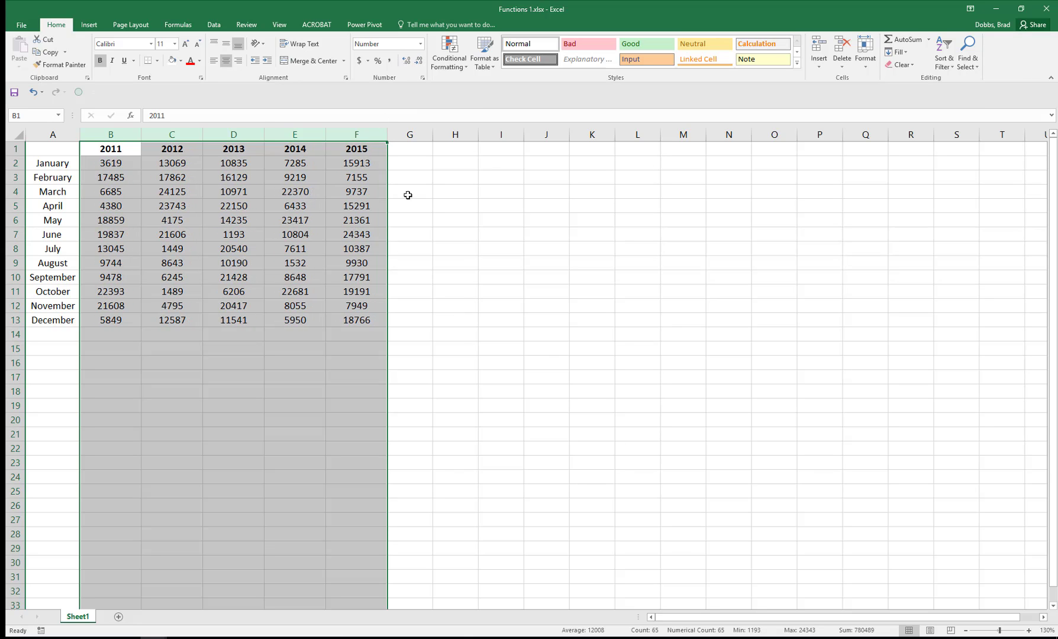
left_click(455, 277)
Step: Format the monthly figures in B2:F13 as dollar Accounting values with no decimal places
left_click_drag(113, 166, 355, 319)
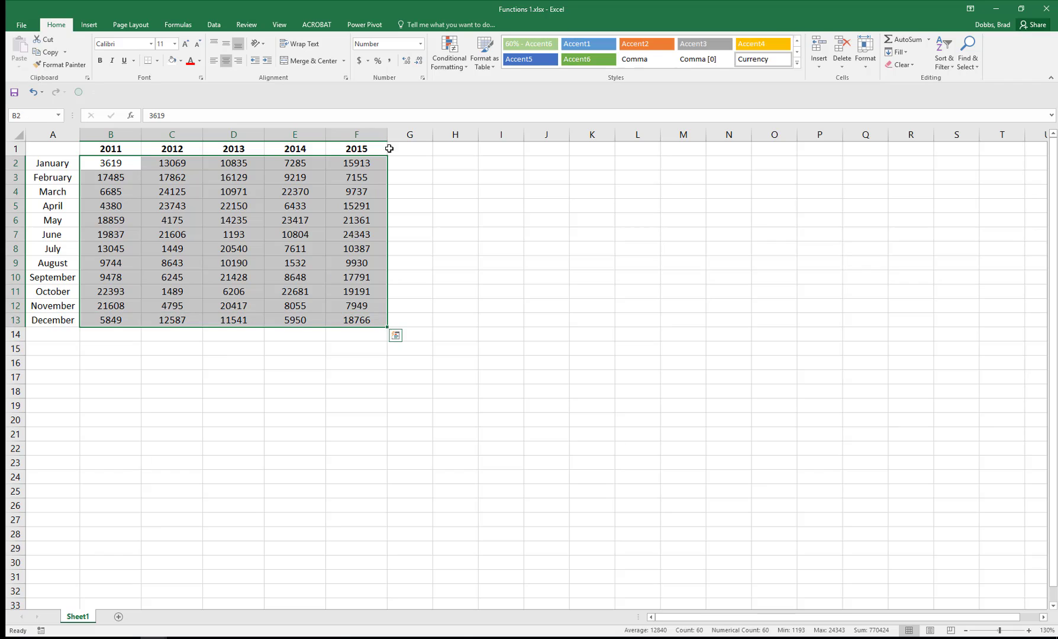
left_click(360, 61)
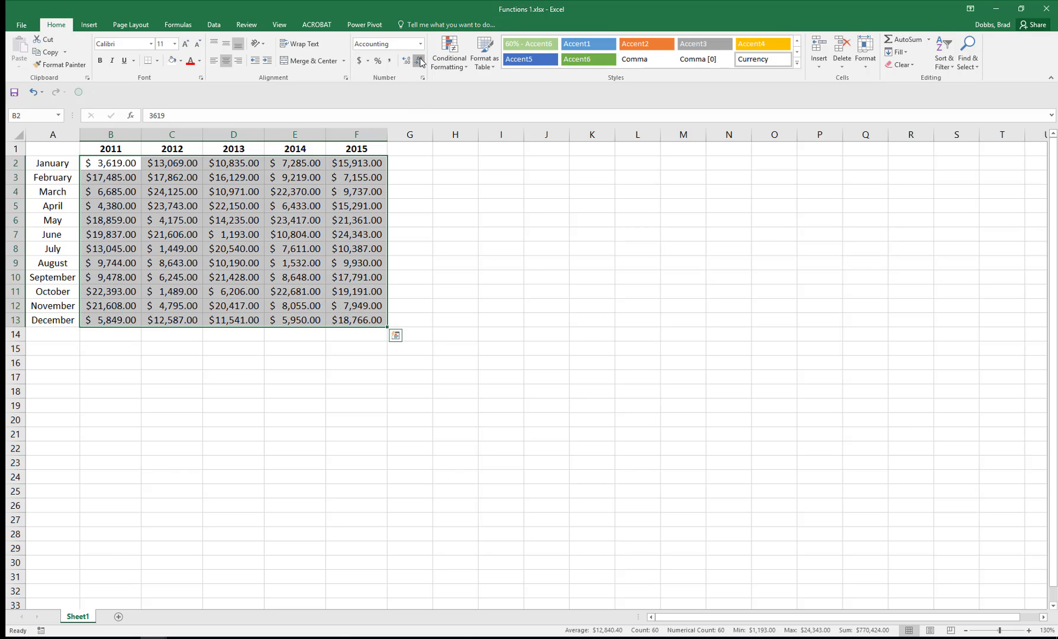
left_click(420, 62)
left_click(419, 62)
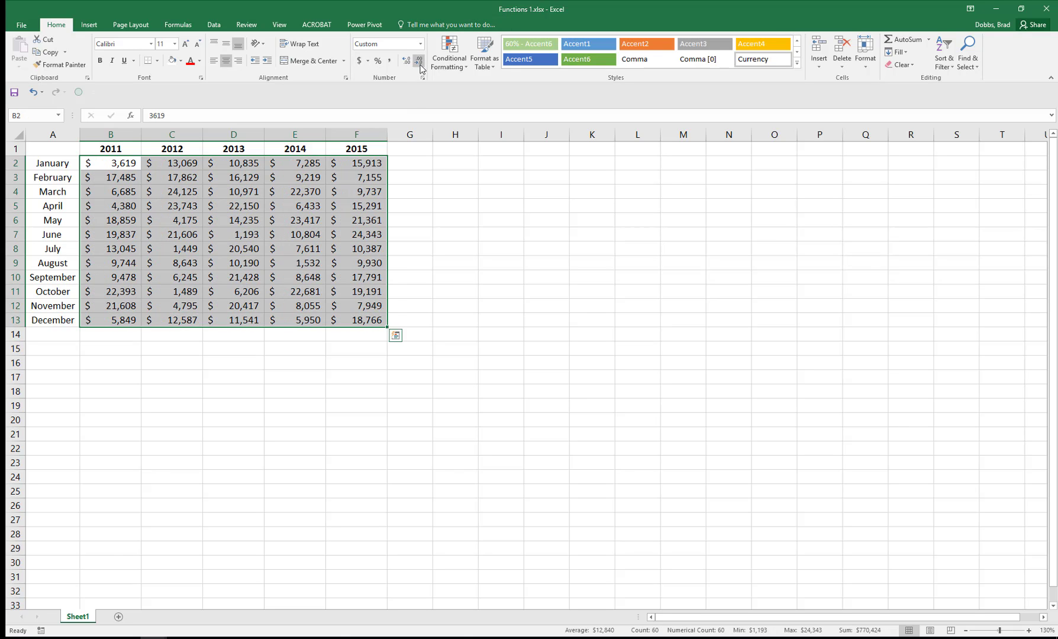
left_click(476, 309)
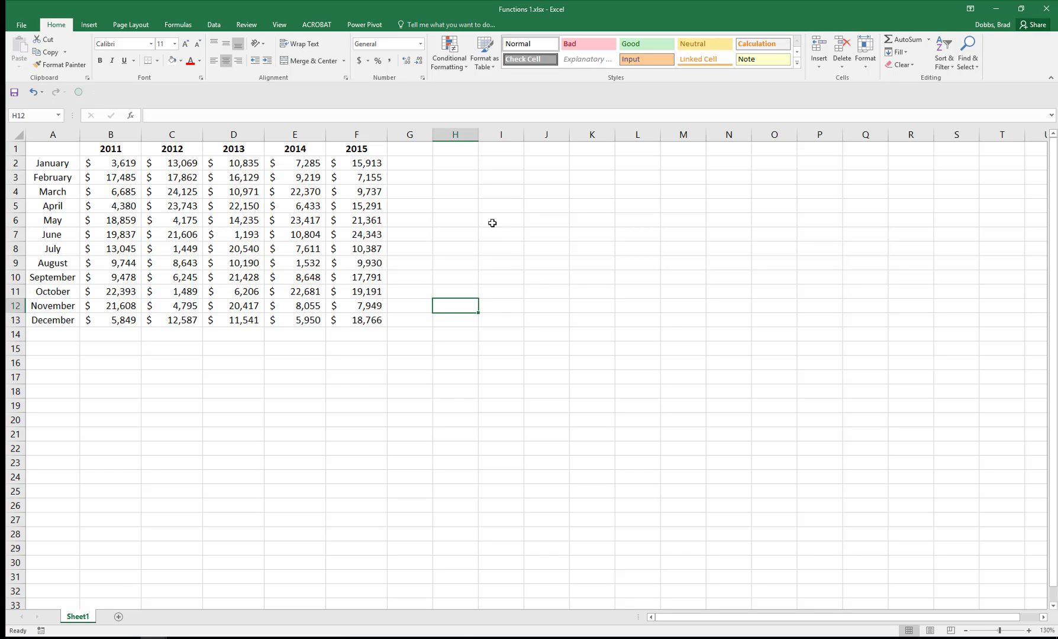
Step: Enter the headings Minimum, Maximum, Sum and Average in G1:J1 and autofit column G
left_click(417, 153)
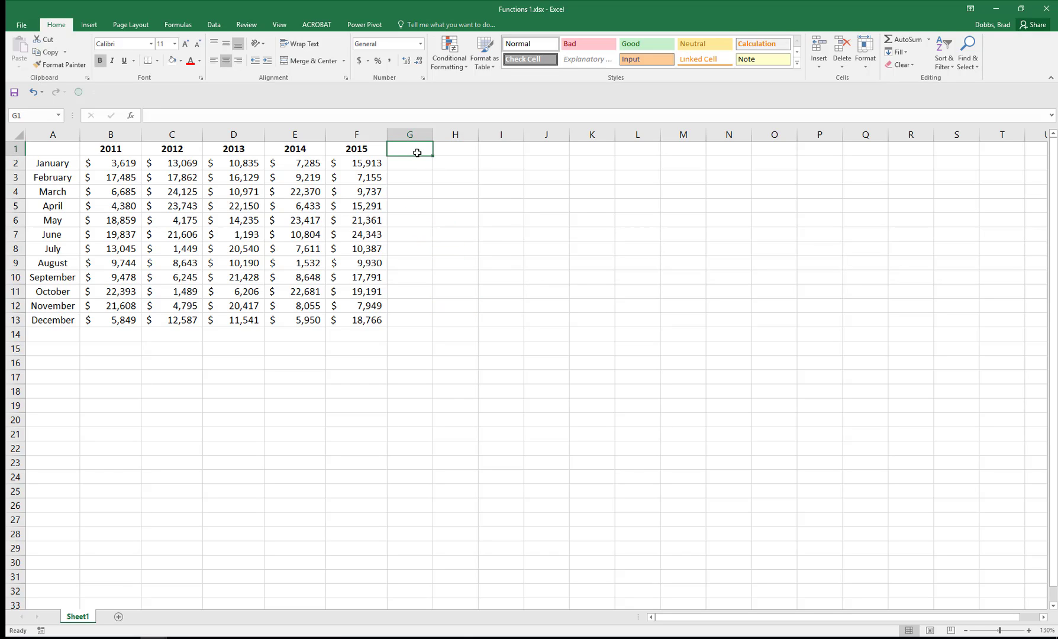
type("Minimum")
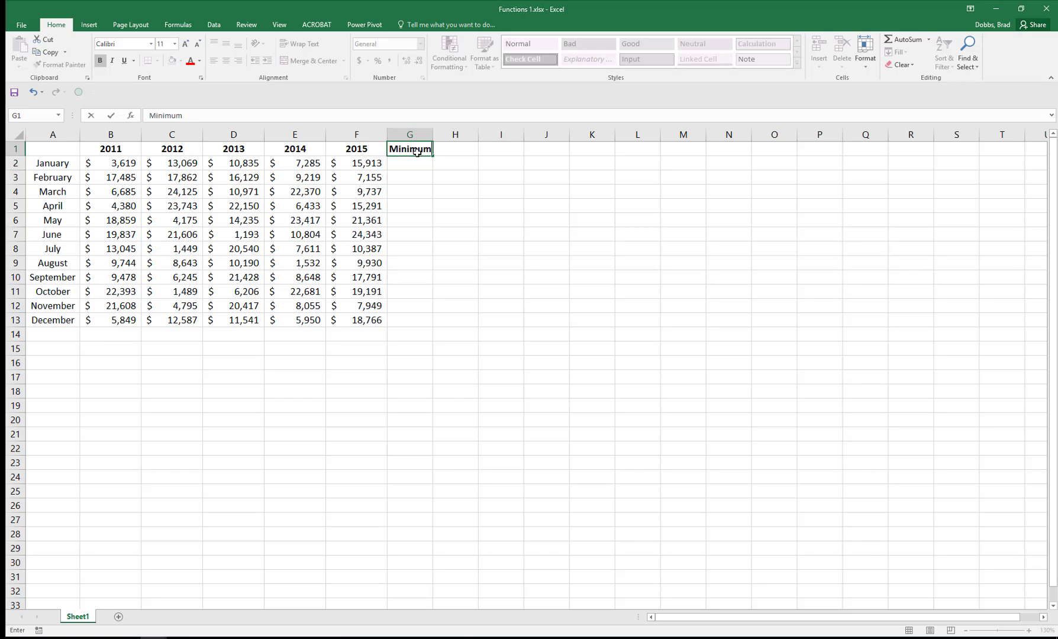
key("Tab")
type("Ma")
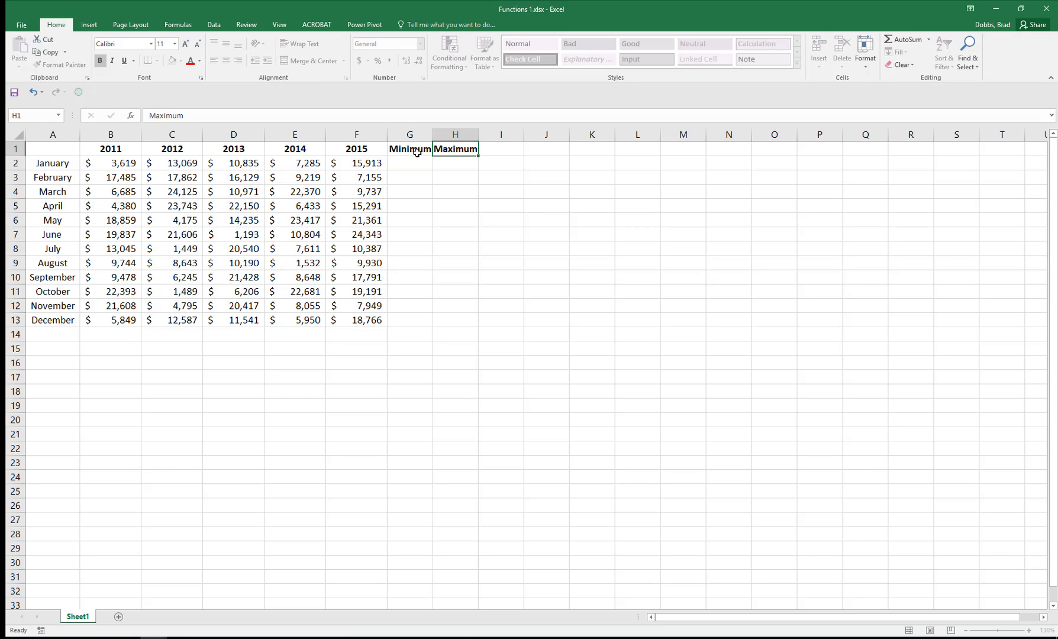
key("Tab")
type("Sunm")
key("Tab")
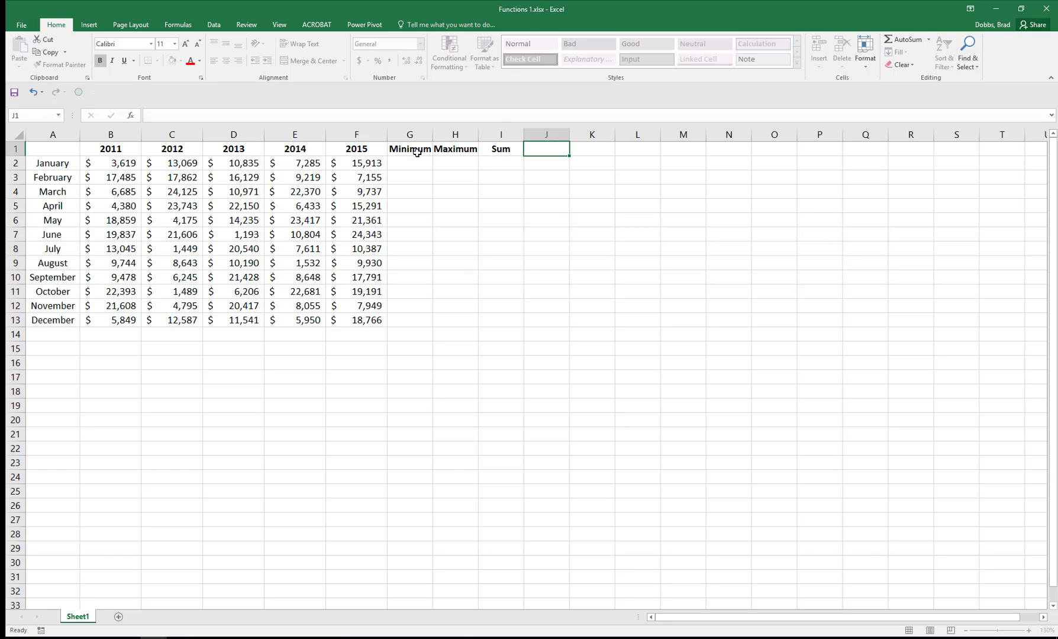
type("Average")
key("Return")
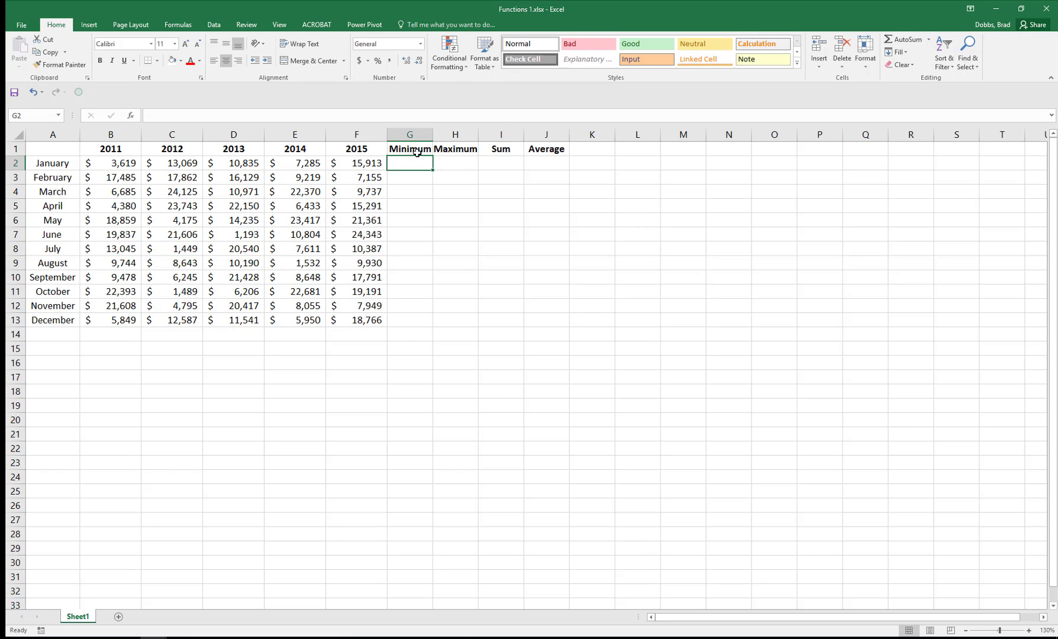
double_click(435, 134)
Step: Copy the four headings in G1:J1 and paste them transposed below December, starting at A14
left_click_drag(415, 148, 561, 144)
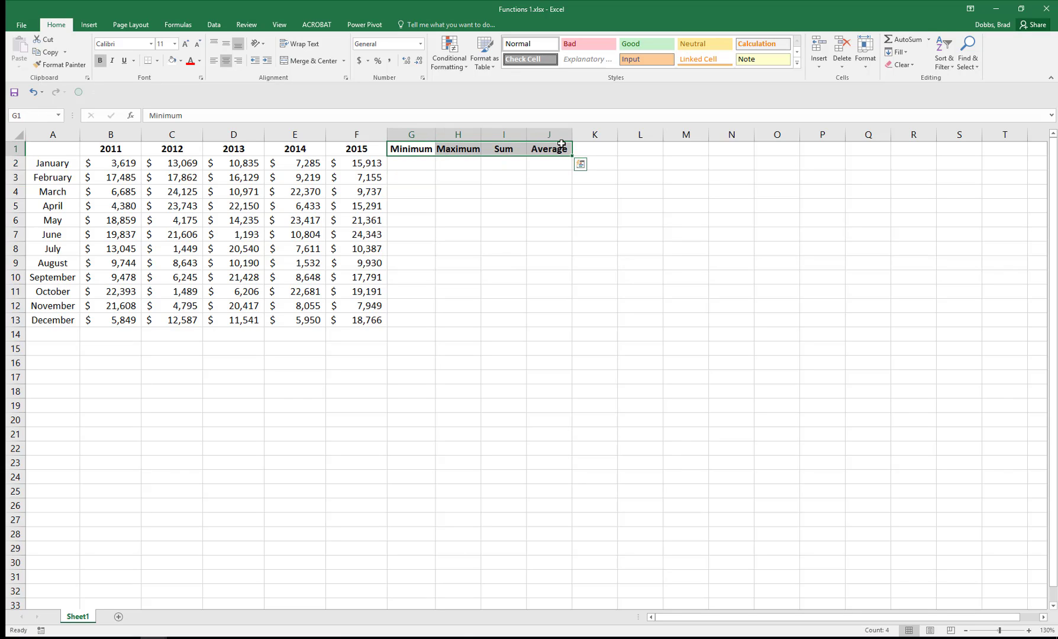
key("ctrl+c")
left_click(65, 335)
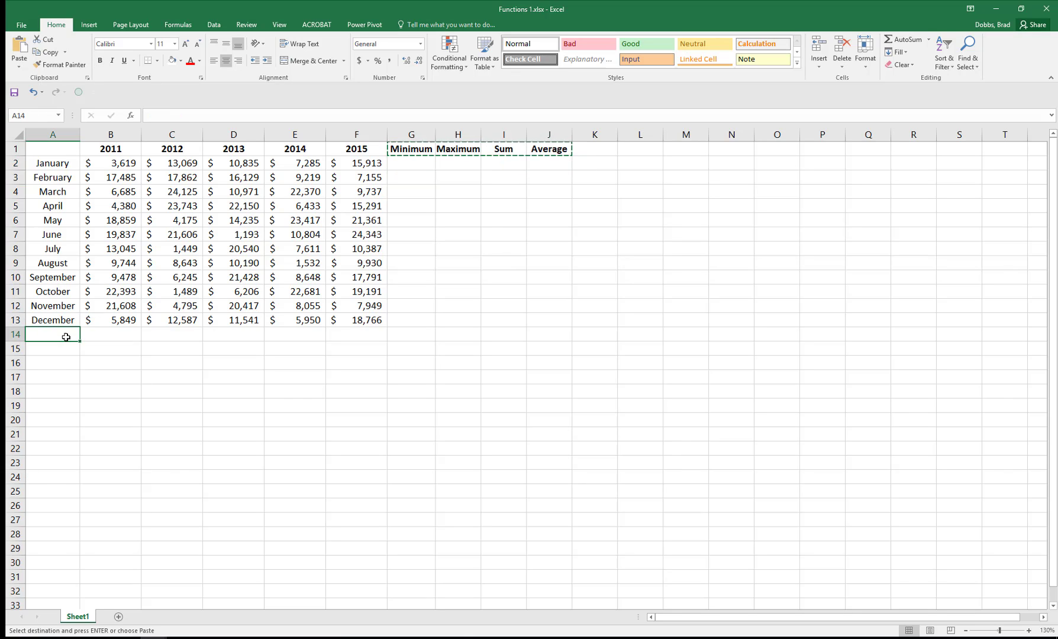
right_click(65, 336)
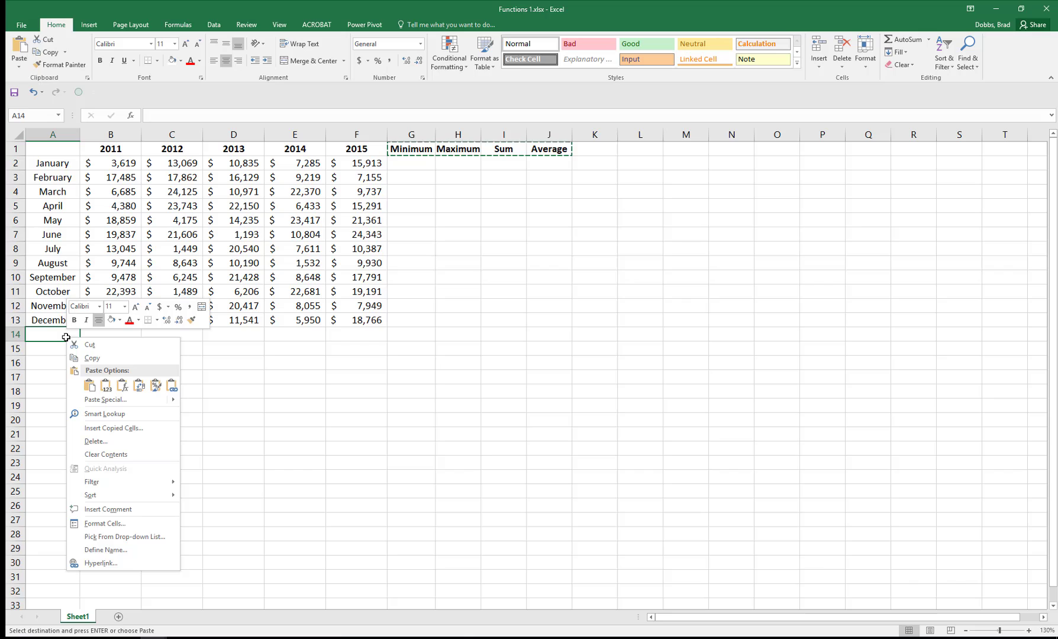
left_click(140, 387)
left_click(228, 398)
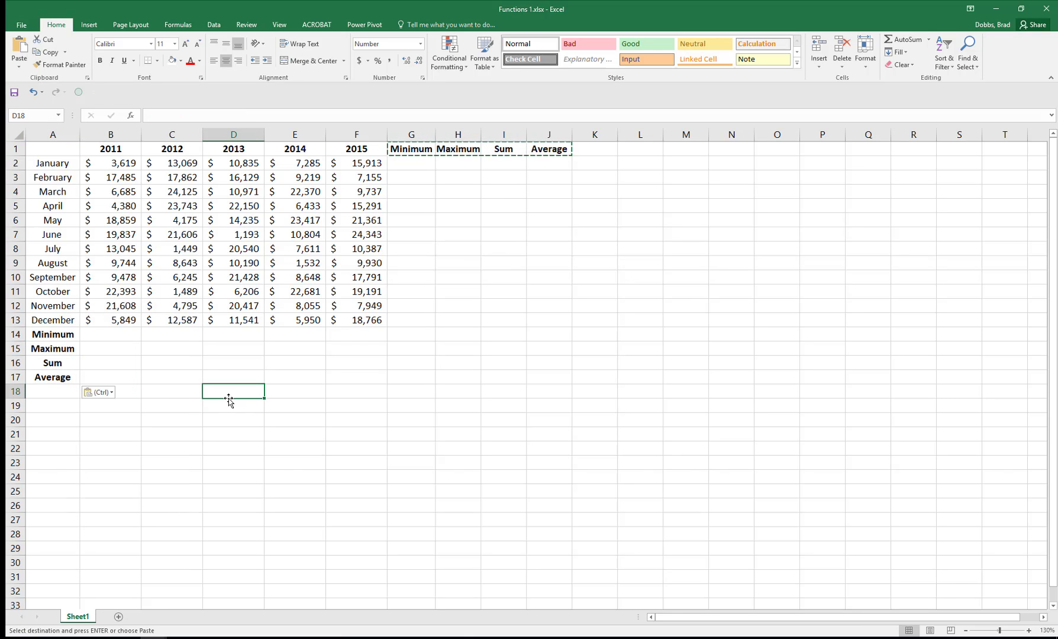
Step: Calculate the 2011 minimum in B14 with the MIN function over B2:B13
left_click(124, 334)
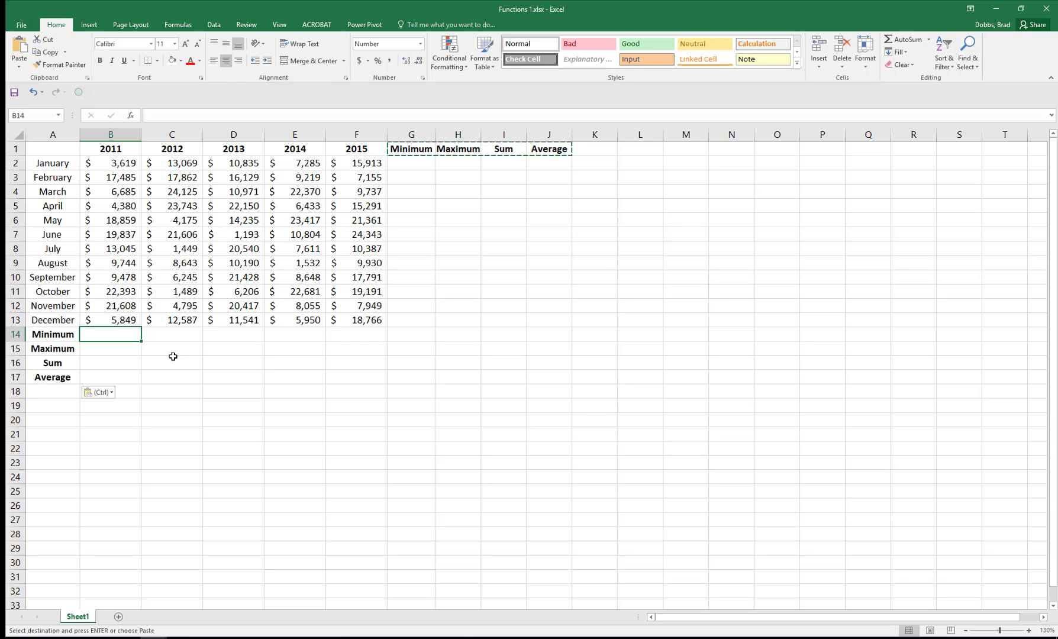
type("=min(")
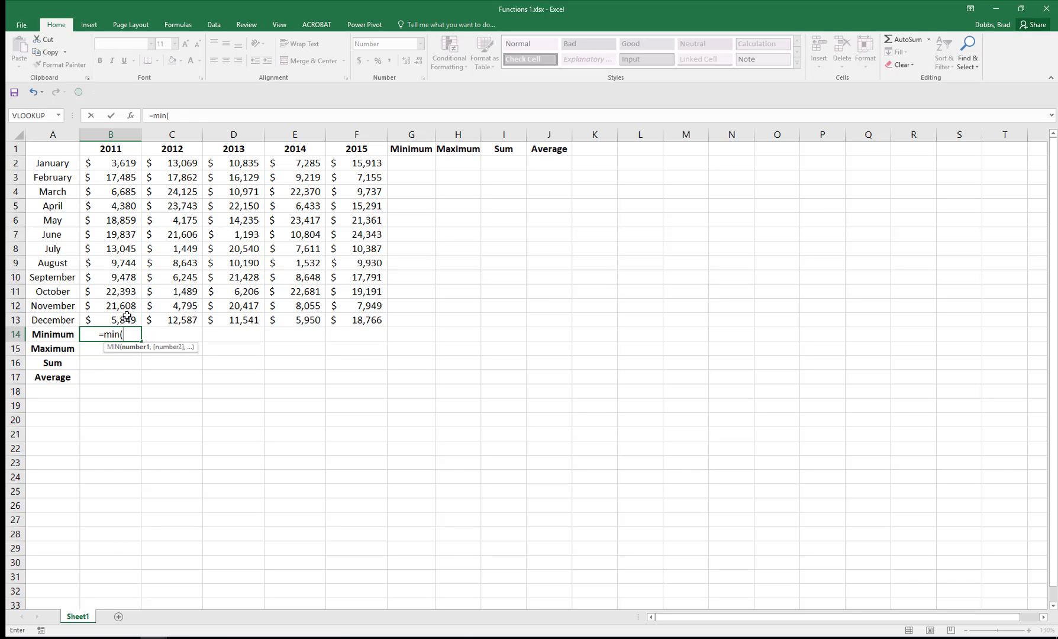
left_click_drag(126, 315, 142, 154)
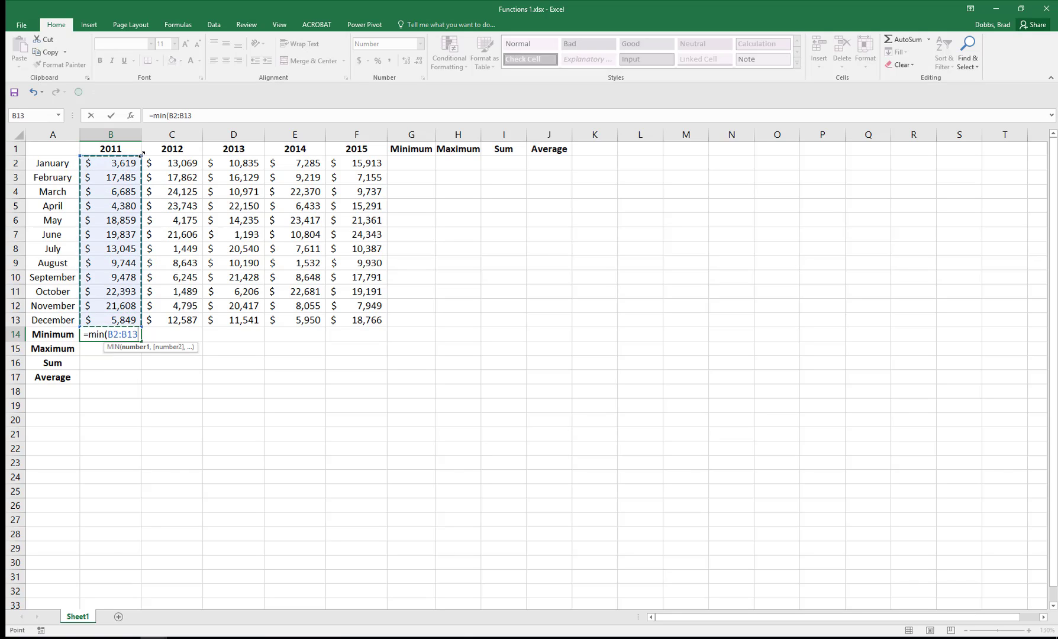
key("Return")
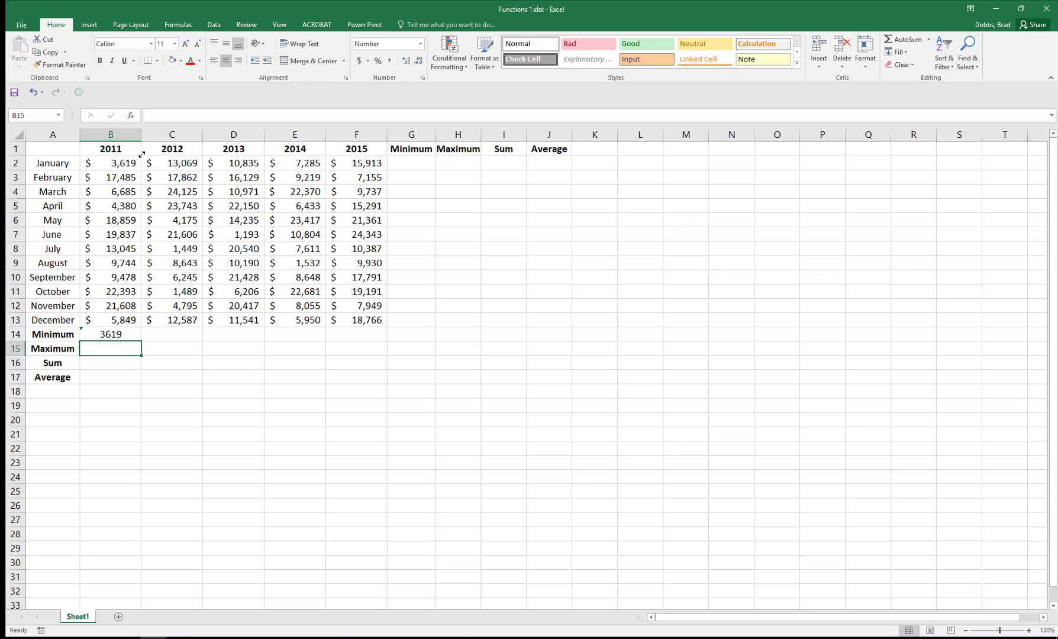
Step: Calculate the 2011 maximum in B15 with the MAX function over B2:B13
type("=max")
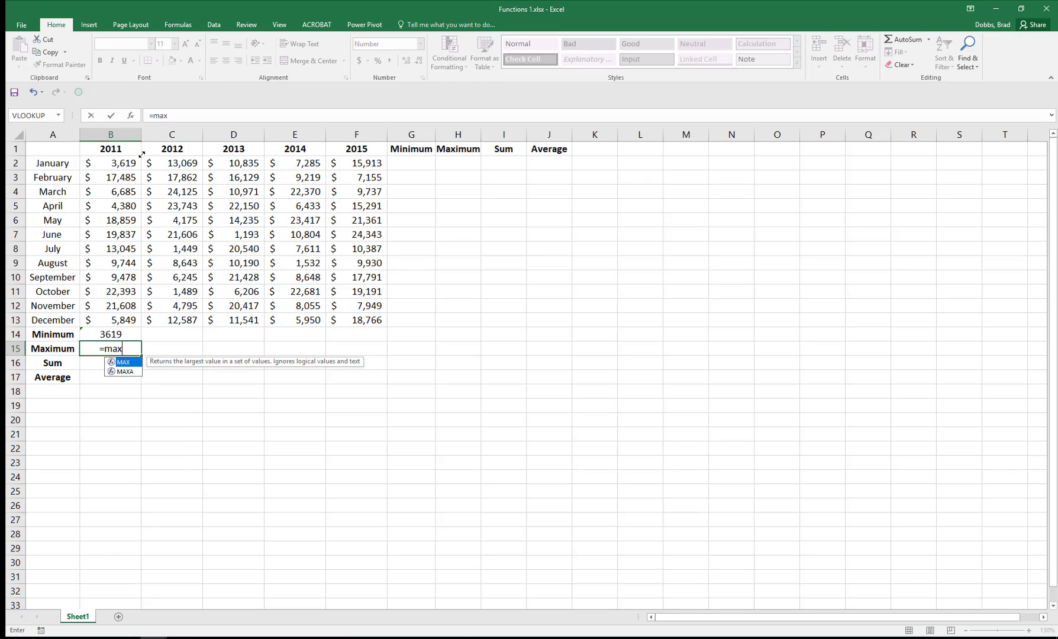
type("(")
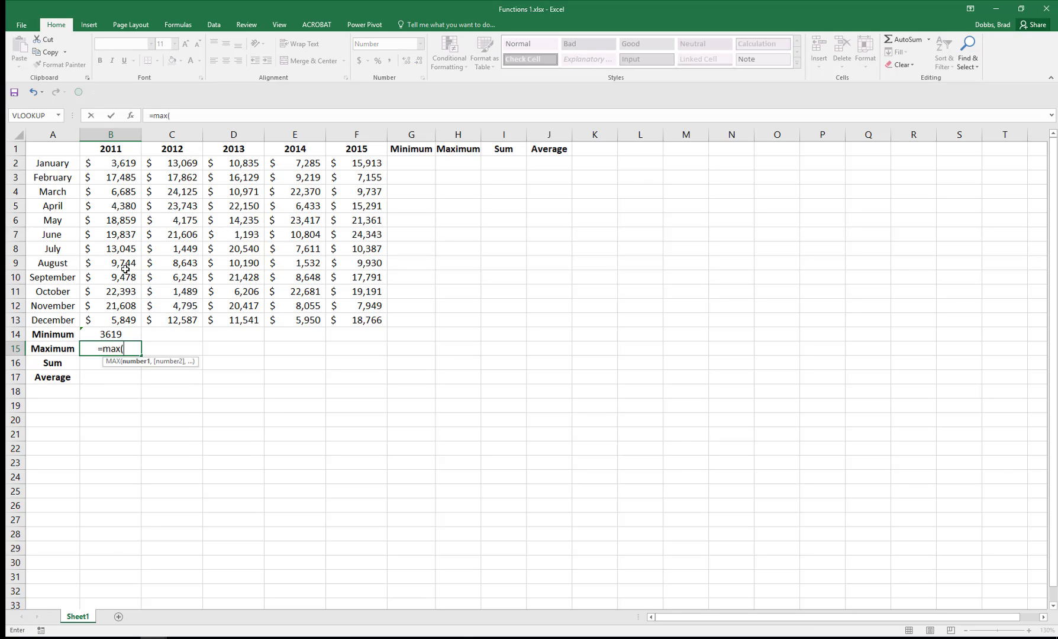
left_click_drag(130, 318, 127, 165)
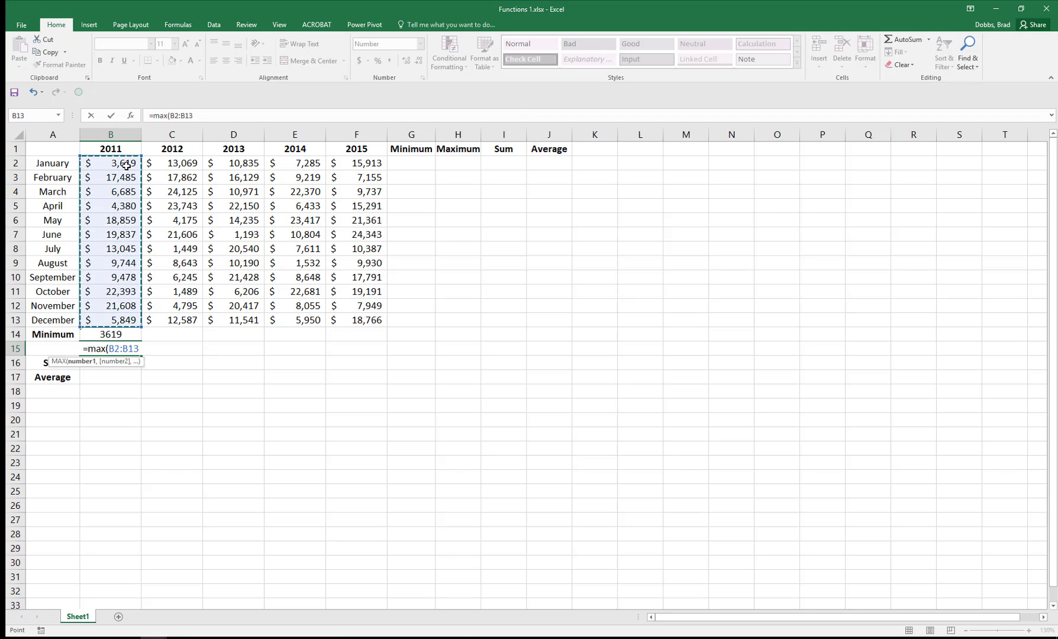
type(")")
key("Return")
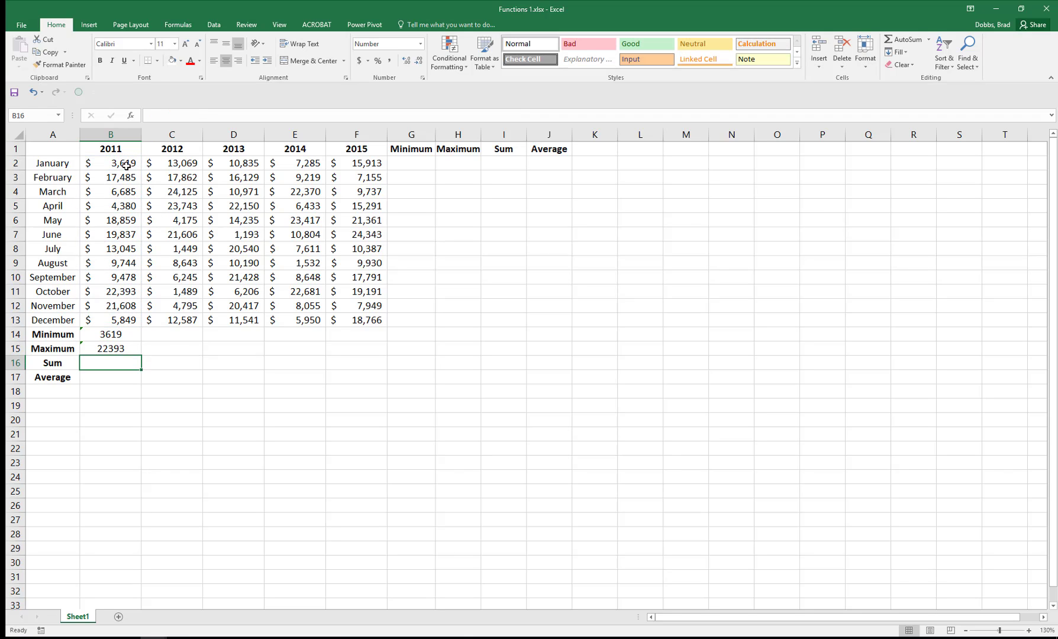
Step: Calculate the 2011 total in B16 with SUM and the mean in B17 with AVERAGE, both over B2:B13
type("=sum(")
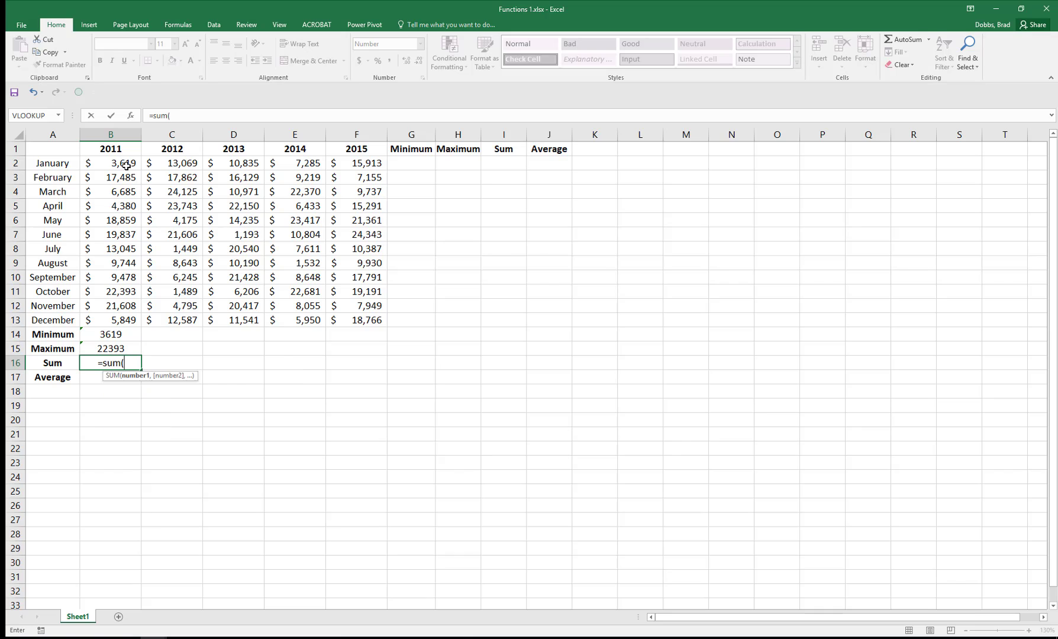
left_click_drag(131, 318, 125, 169)
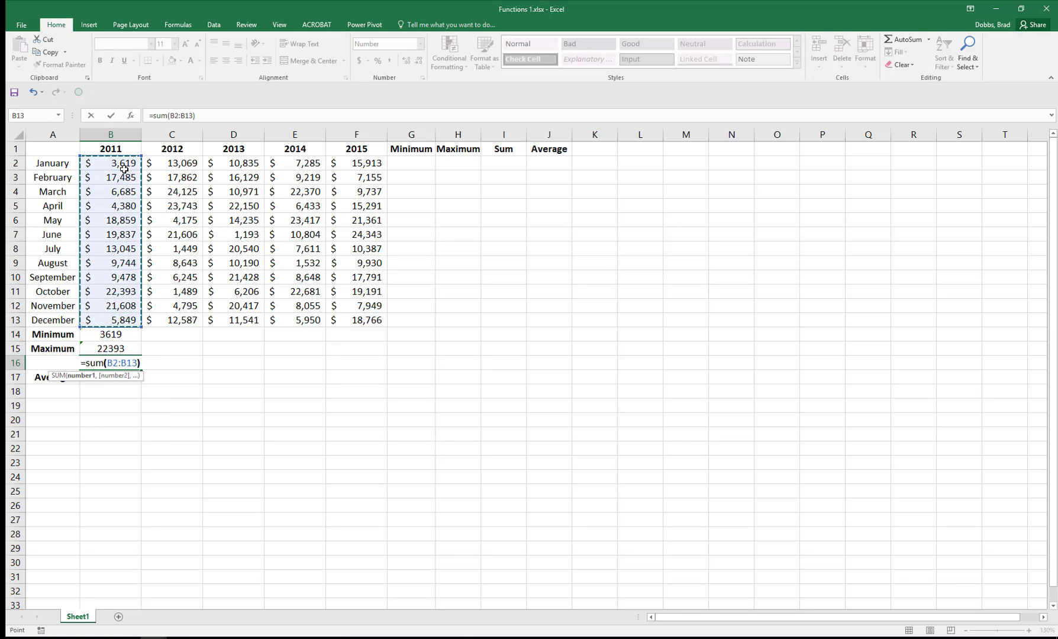
key("Return")
type("=average(")
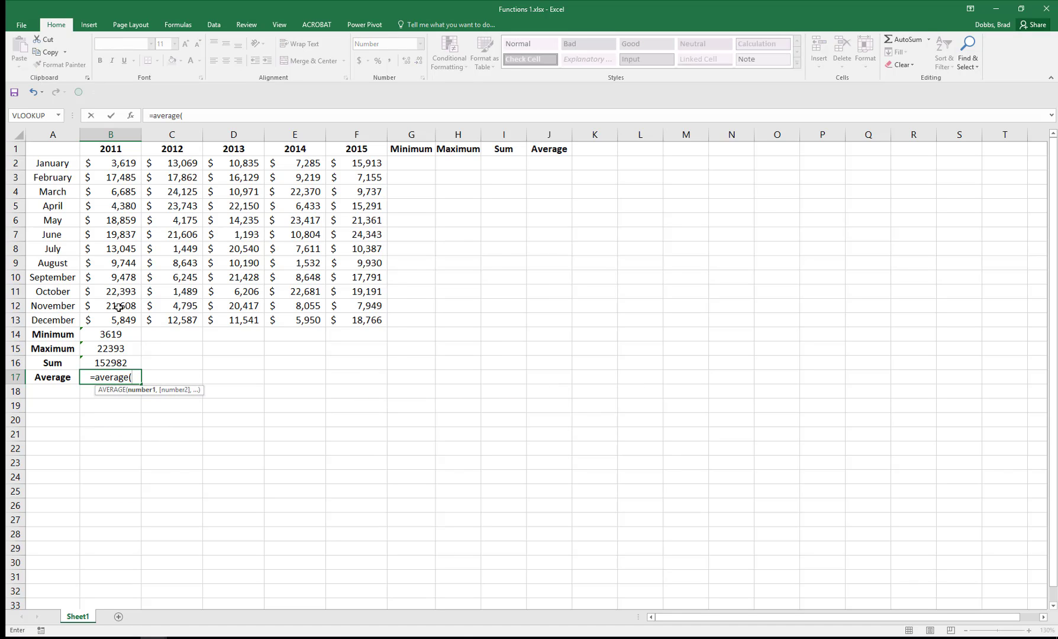
left_click_drag(120, 313, 118, 167)
key("Return")
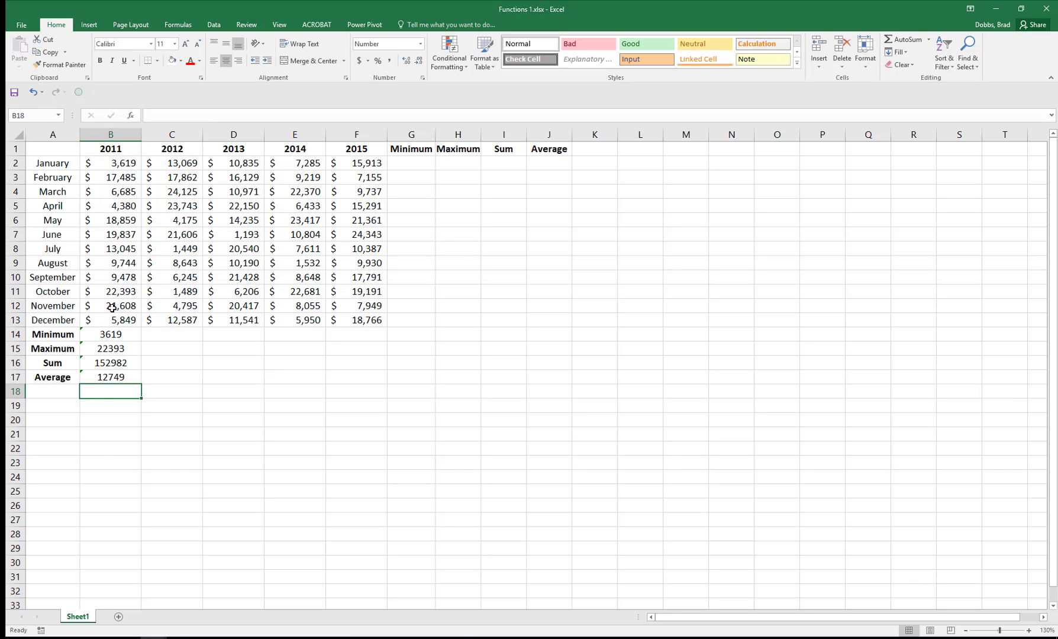
Step: Fill the 2011 summary formulas in B14:B17 across to column F for the years 2012 to 2015
left_click_drag(133, 334, 371, 402)
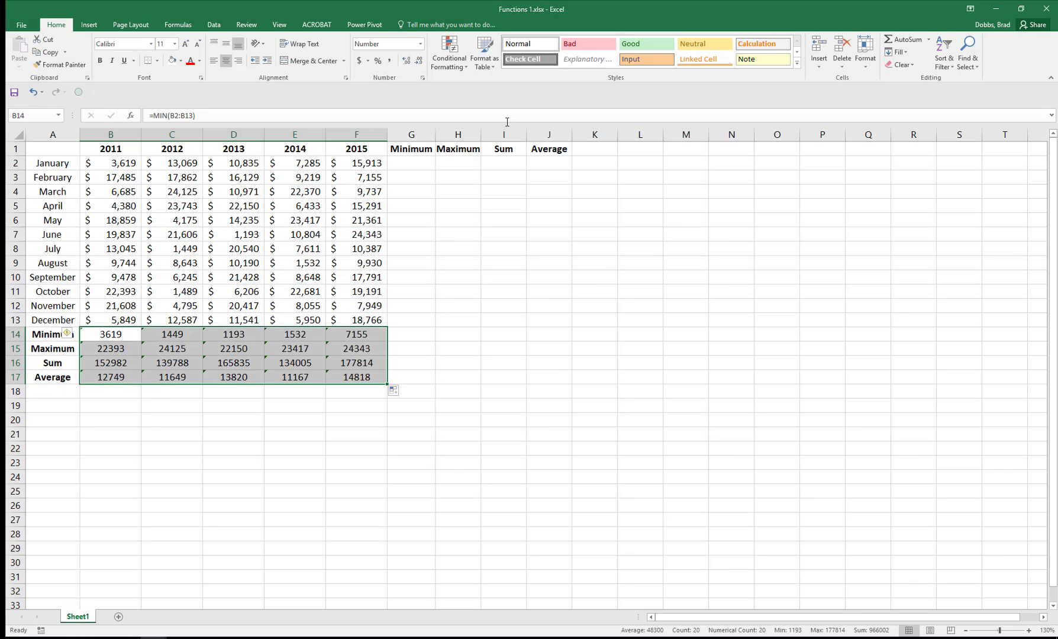
left_click(424, 155)
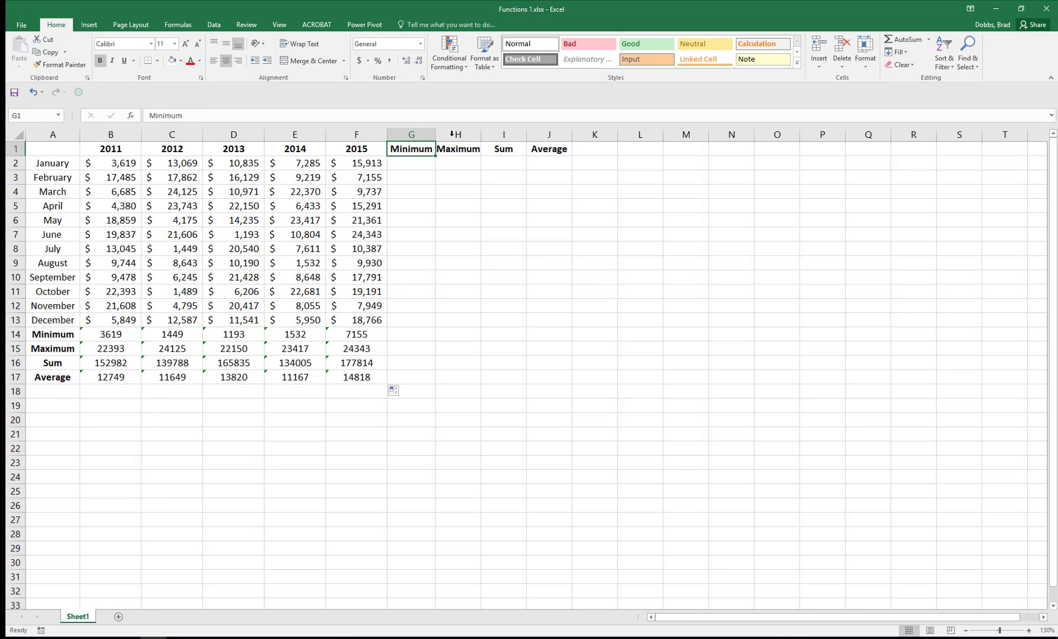
Step: Calculate January's minimum in G2 with the MIN function over B2:F2
left_click(415, 166)
type("=min")
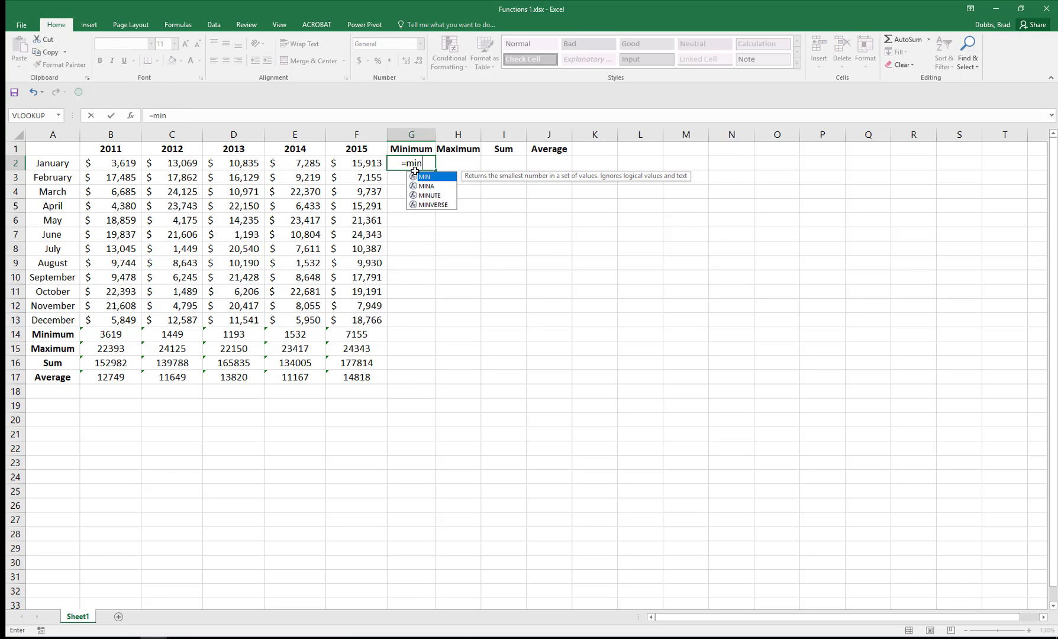
type("(")
left_click_drag(131, 164, 347, 161)
type(")")
key("Return")
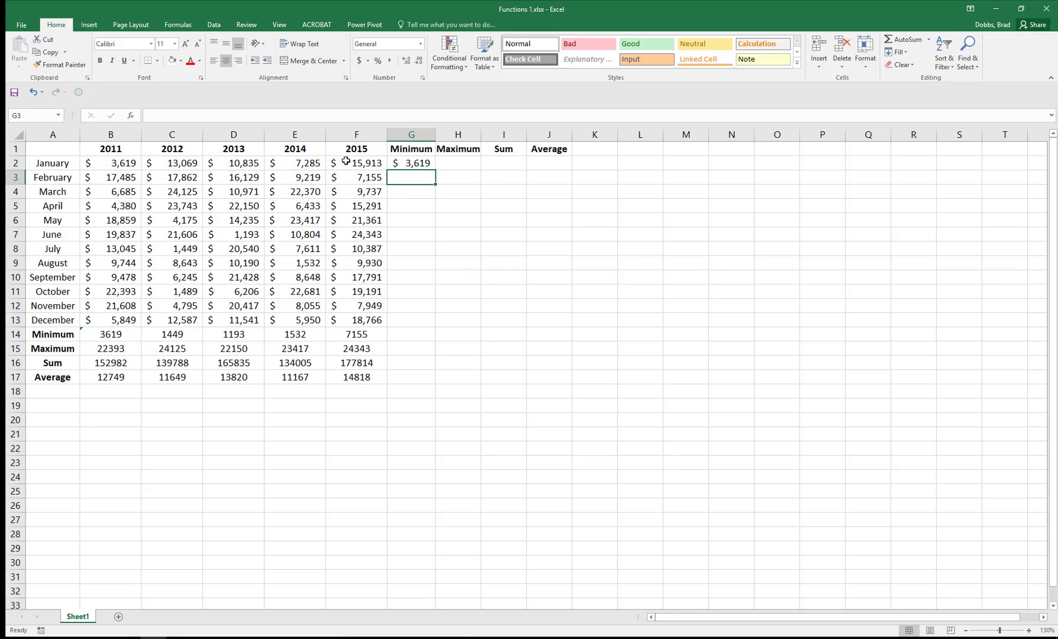
Step: Fill the minimum formula from G2 down through December and clear the surplus cells G14:G16
left_click(419, 165)
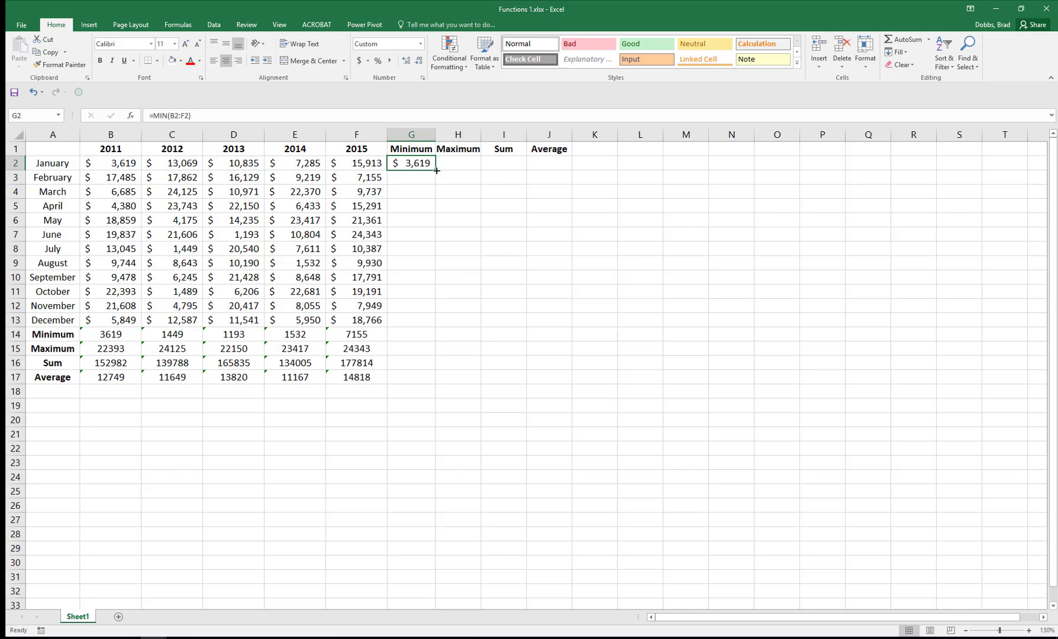
left_click_drag(436, 171, 419, 362)
key("Delete")
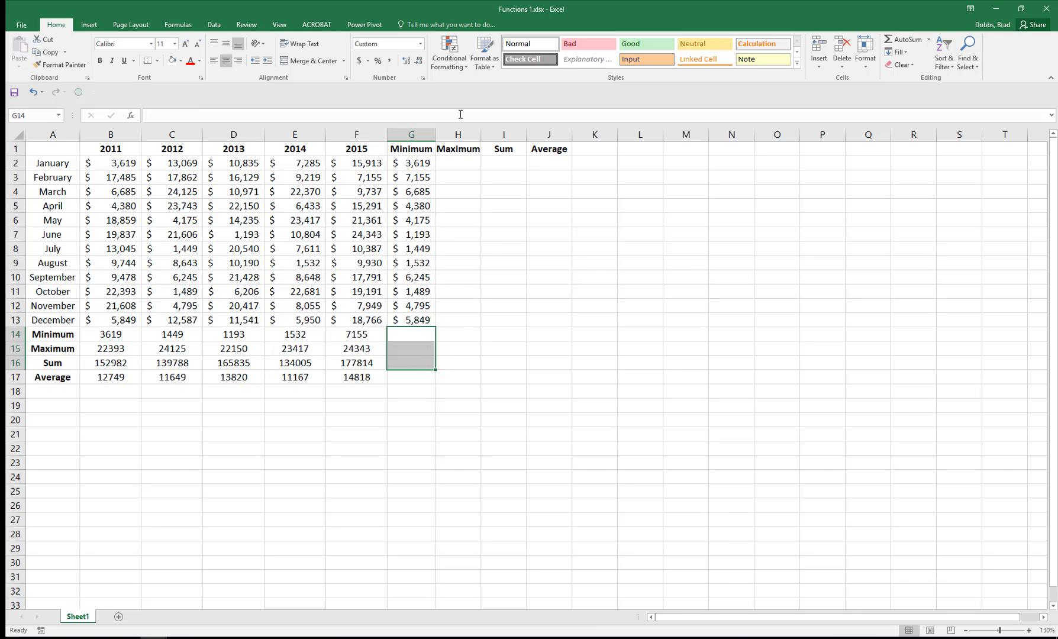
Step: Calculate January's maximum in H2 with MAX over B2:F2 and fit column H's width to its contents
left_click(459, 162)
type("=max(")
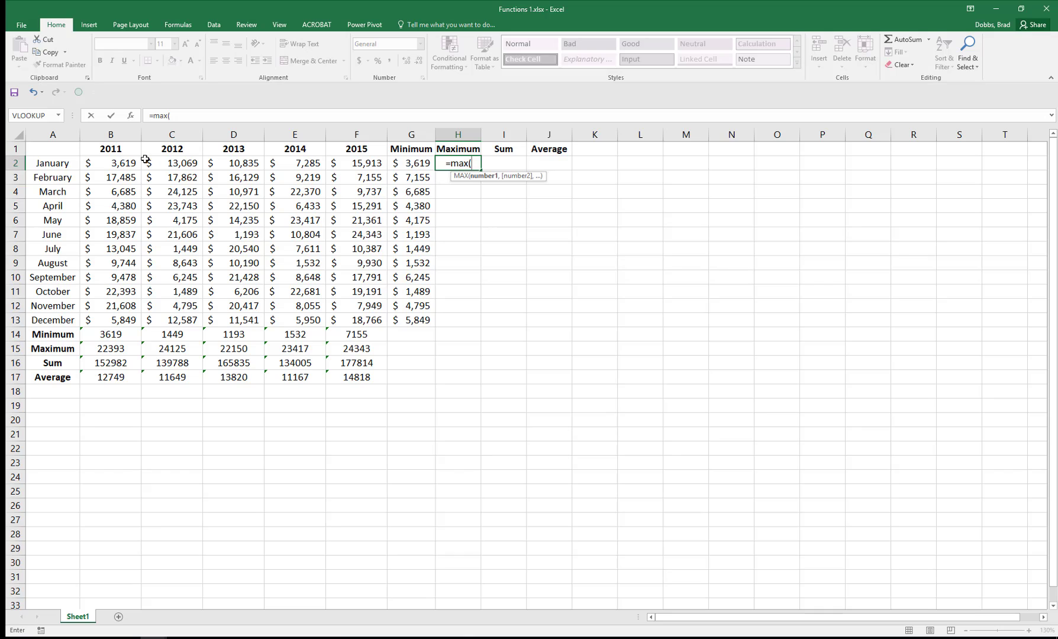
left_click_drag(134, 161, 358, 161)
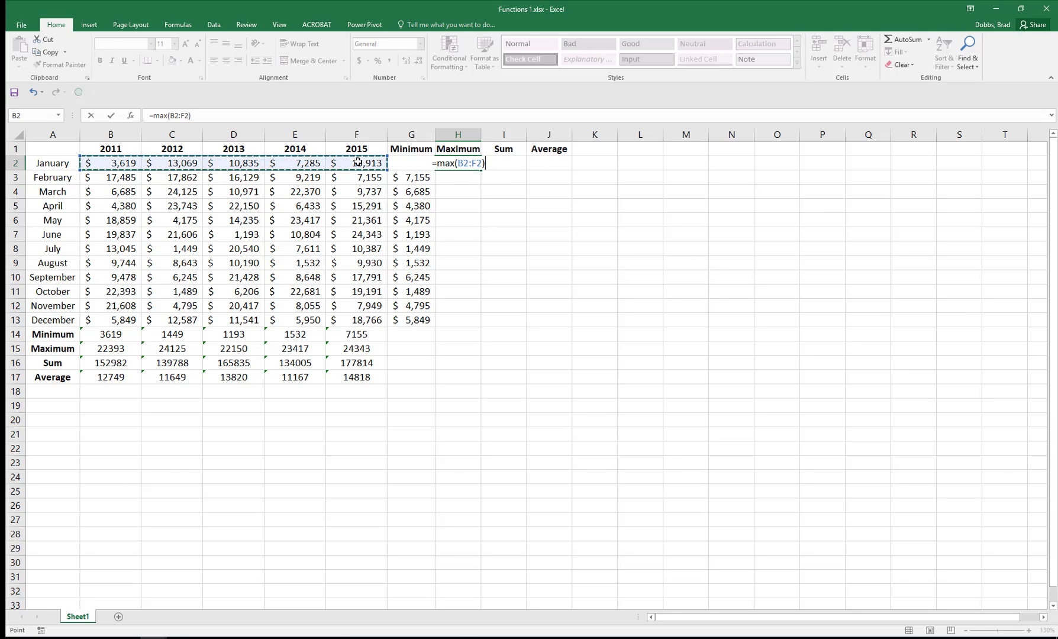
key("Return")
double_click(481, 139)
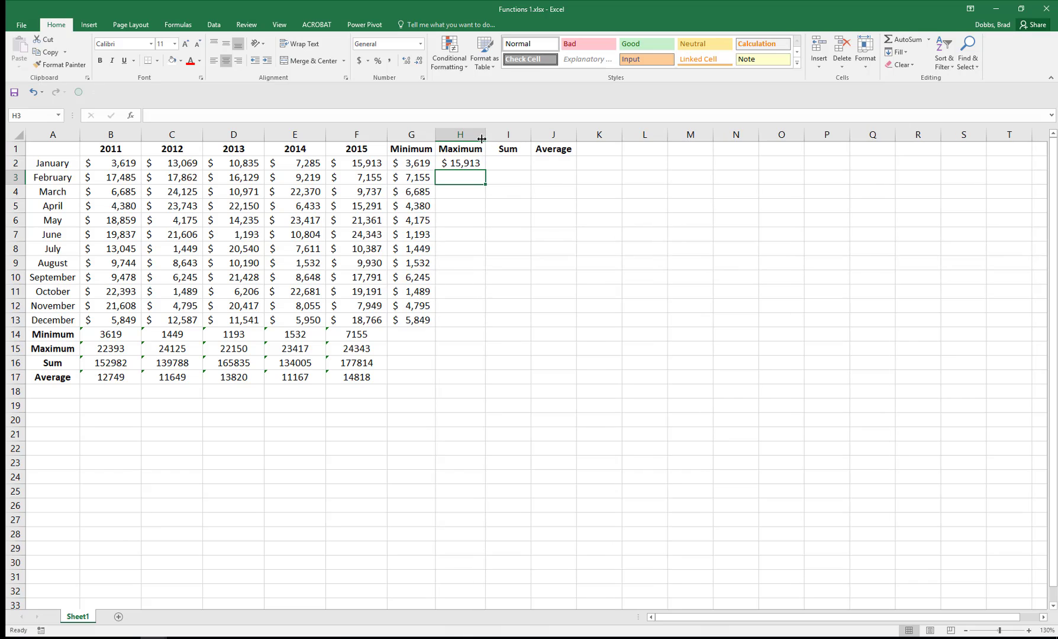
Step: Fill the maximum formula from H2 down through December and clear the cells H14:H17 below it
left_click(480, 161)
double_click(486, 169)
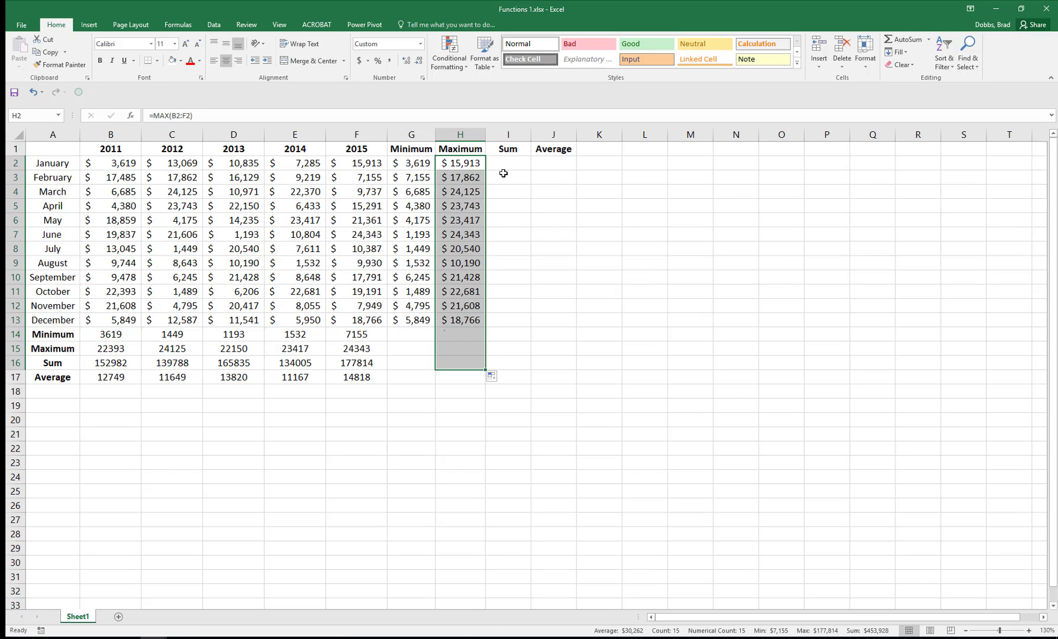
left_click_drag(474, 335, 472, 371)
key("Delete")
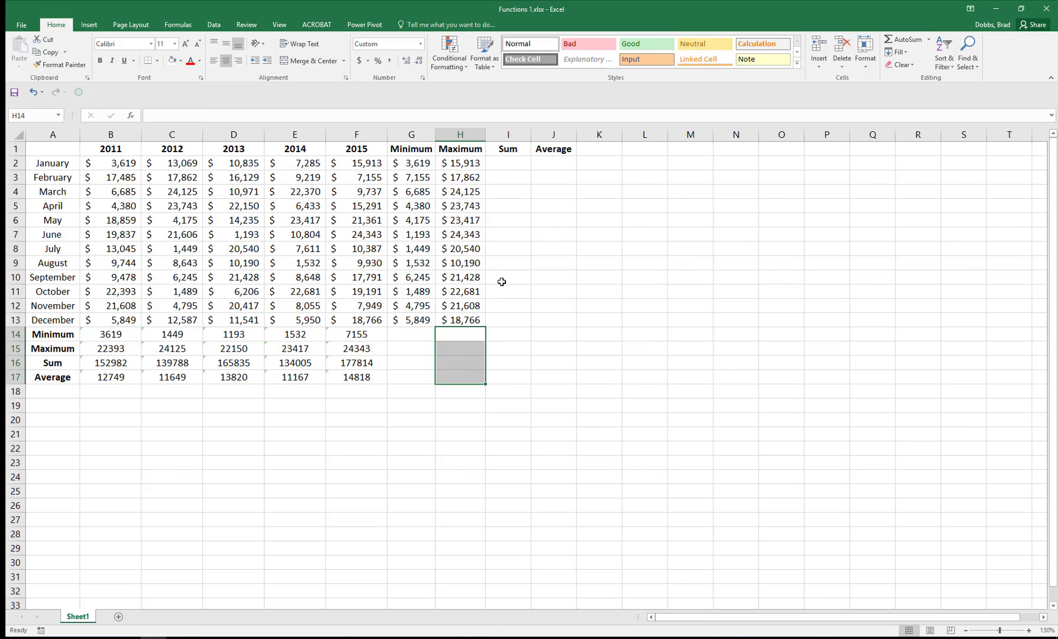
Step: Calculate January's total in I2 with SUM over B2:F2 and widen column I to fit the figure
left_click(512, 167)
type("=sum(")
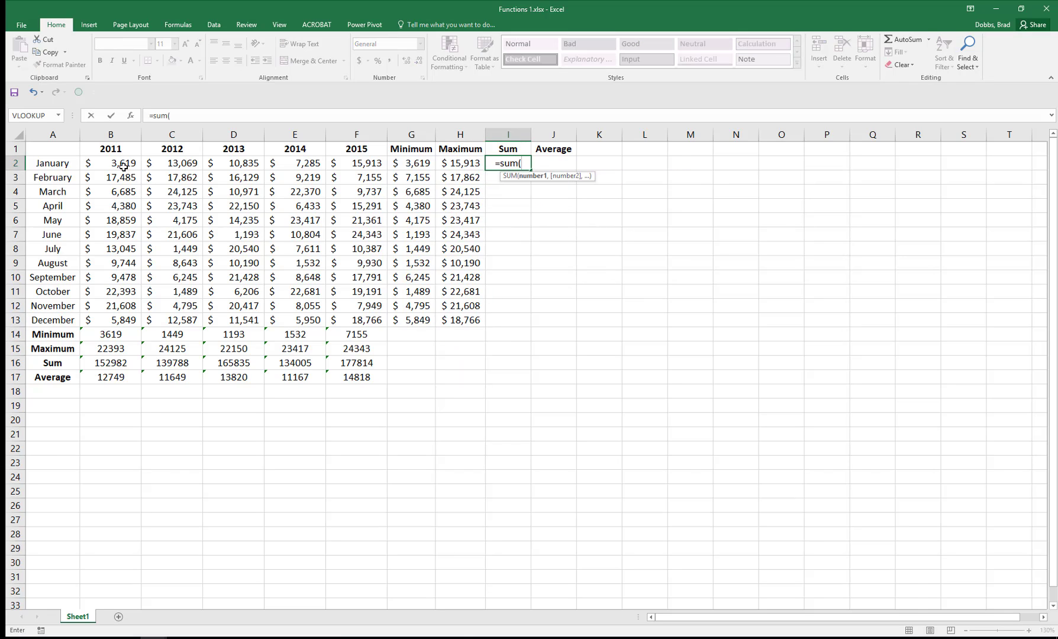
left_click_drag(123, 167, 348, 167)
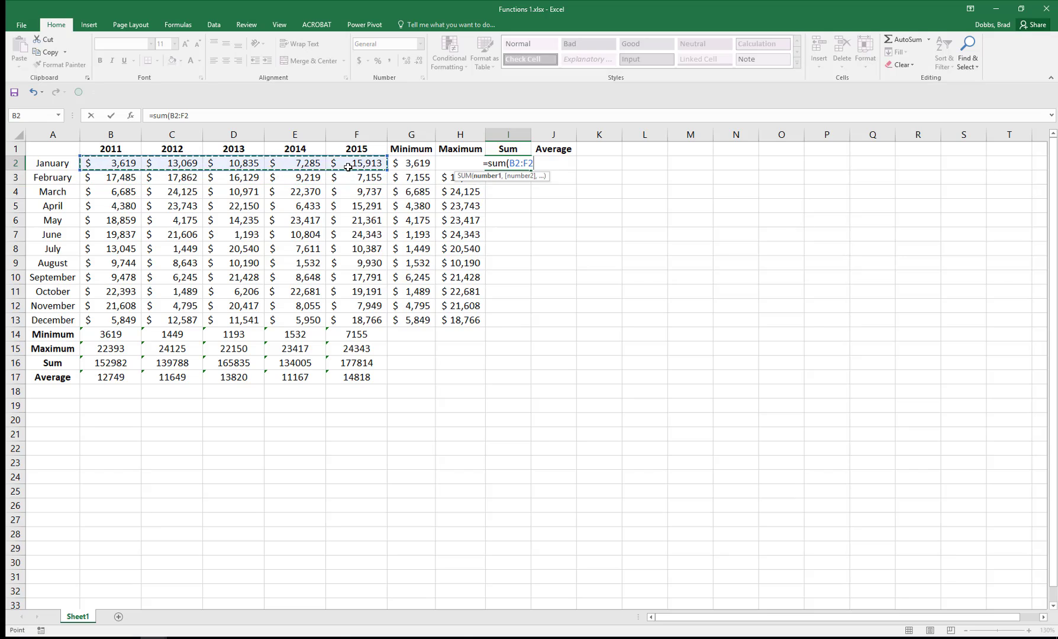
key("Return")
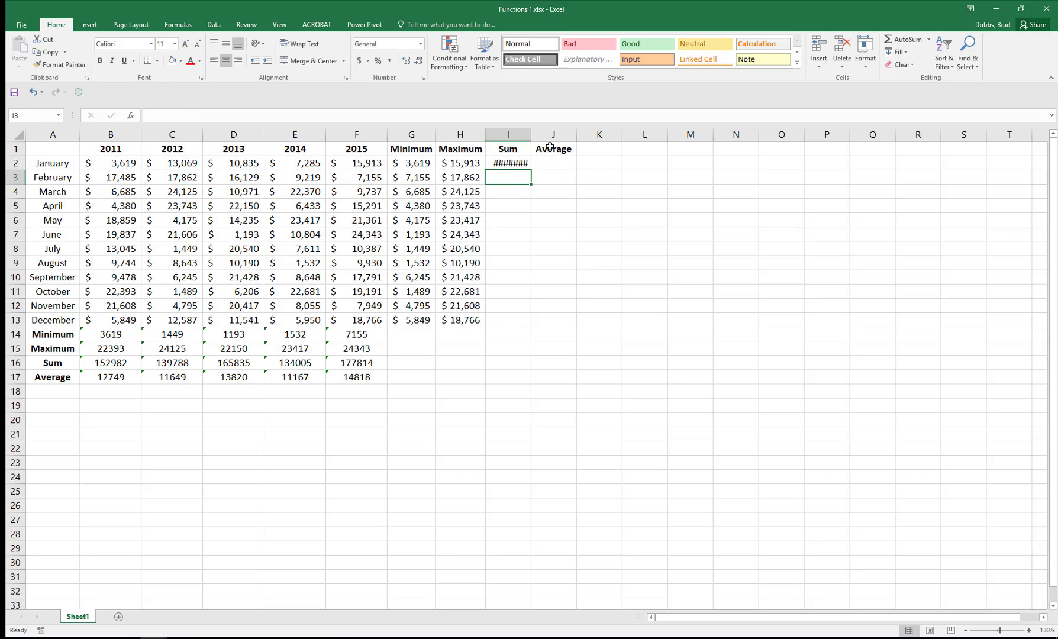
left_click_drag(530, 129, 537, 129)
Step: Calculate January's mean in J2 with AVERAGE over B2:F2 and fit column J's width to its contents
left_click(568, 161)
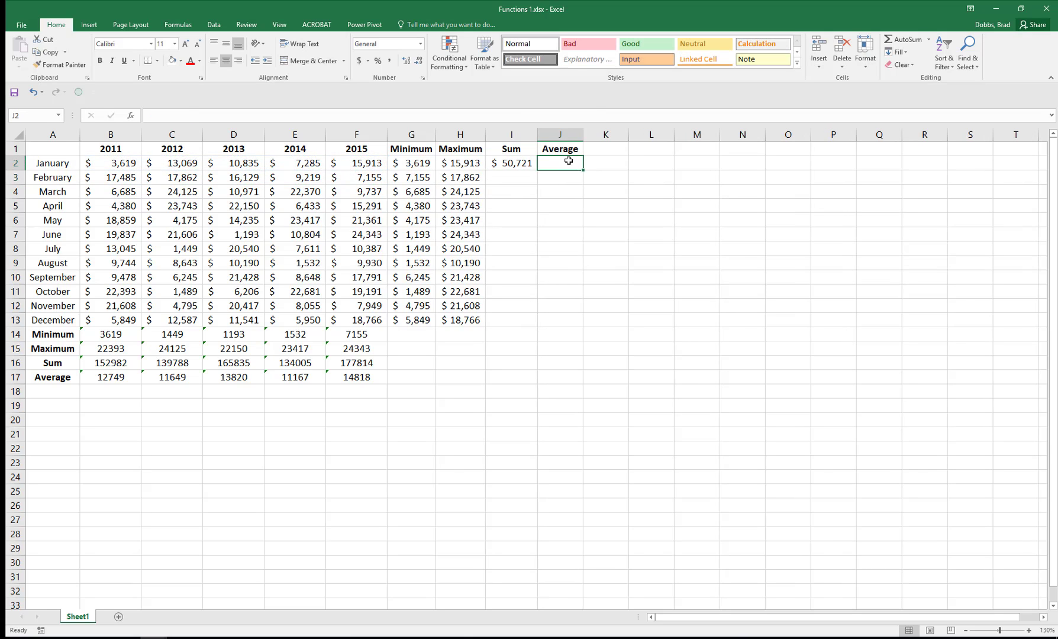
type("=average(")
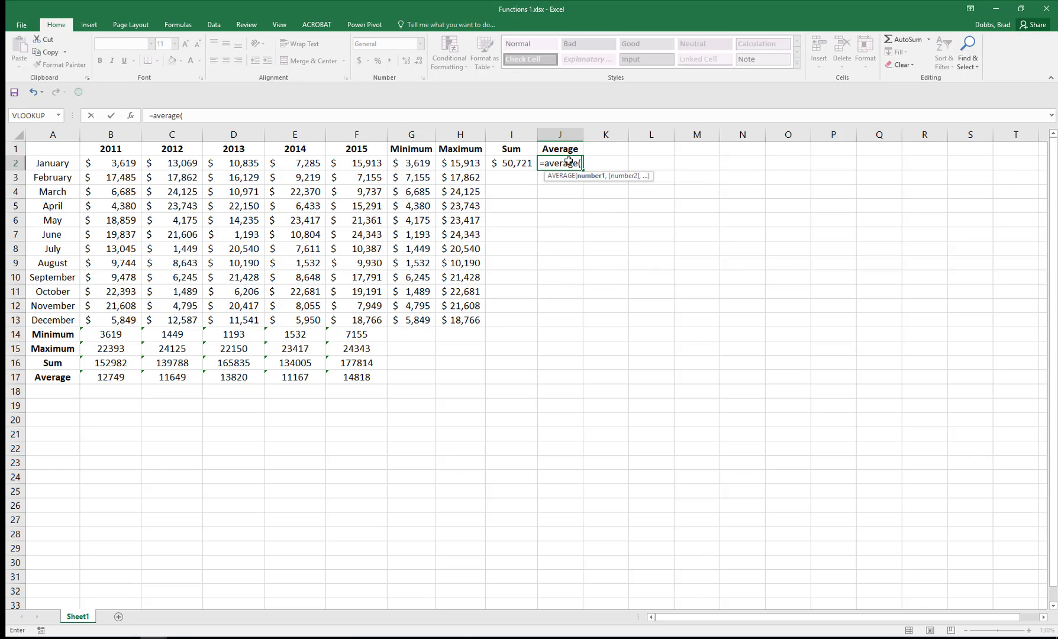
left_click_drag(129, 166, 374, 162)
key("Return")
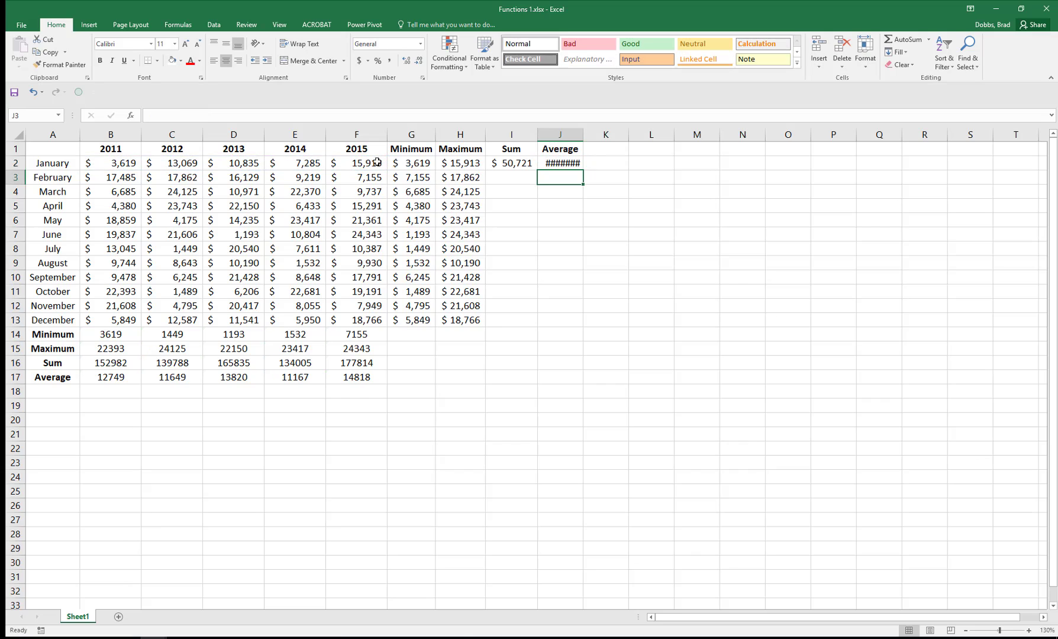
double_click(580, 139)
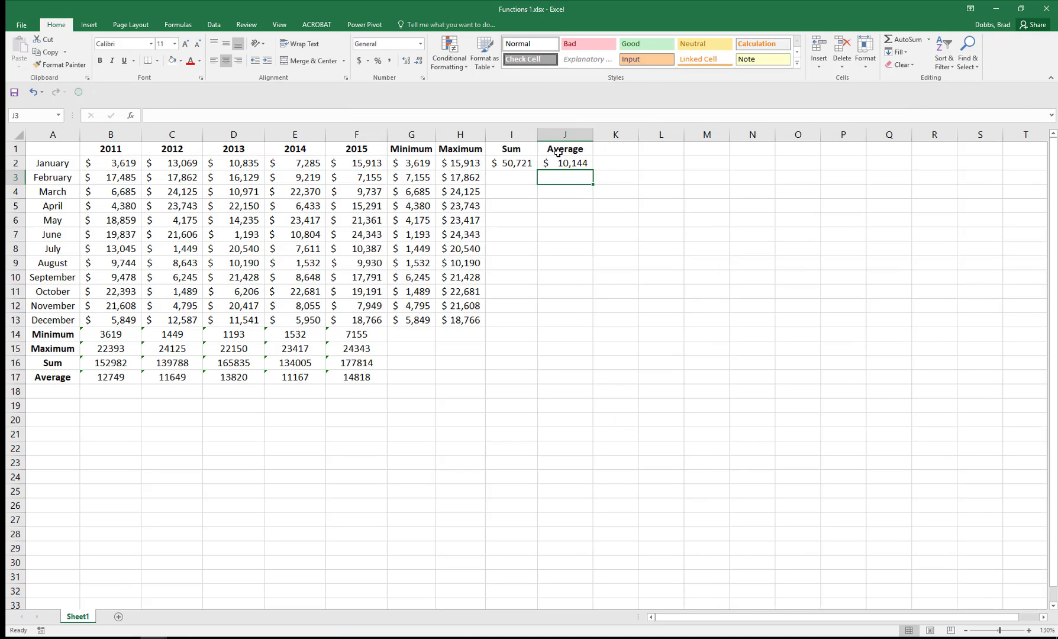
Step: Fill the sum and average formulas in I2:J2 down to row 13 for all months
left_click_drag(517, 166, 583, 325)
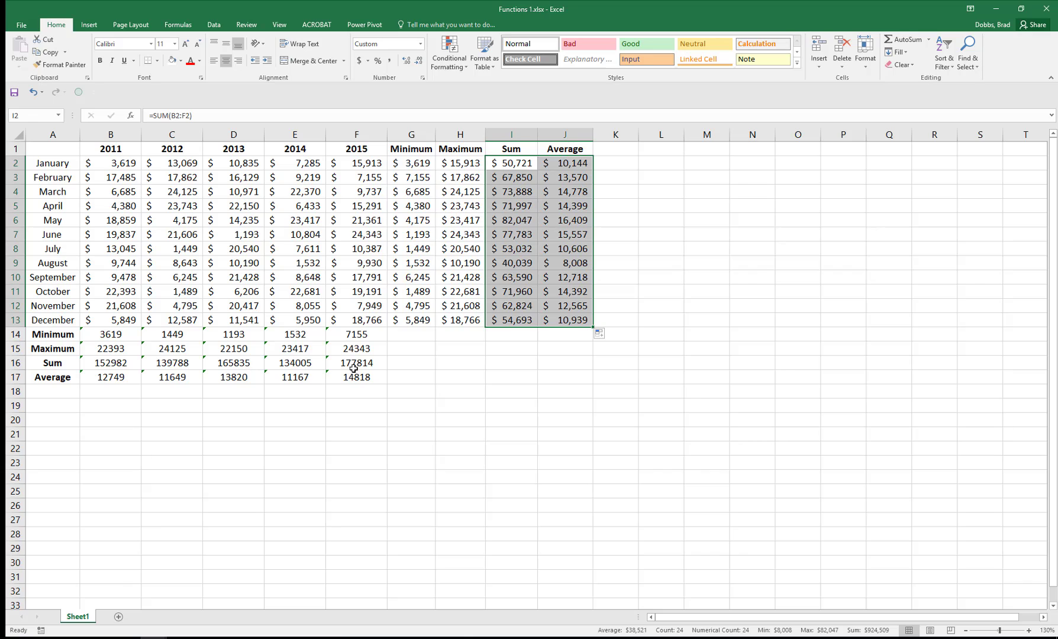
left_click(539, 406)
left_click(501, 377)
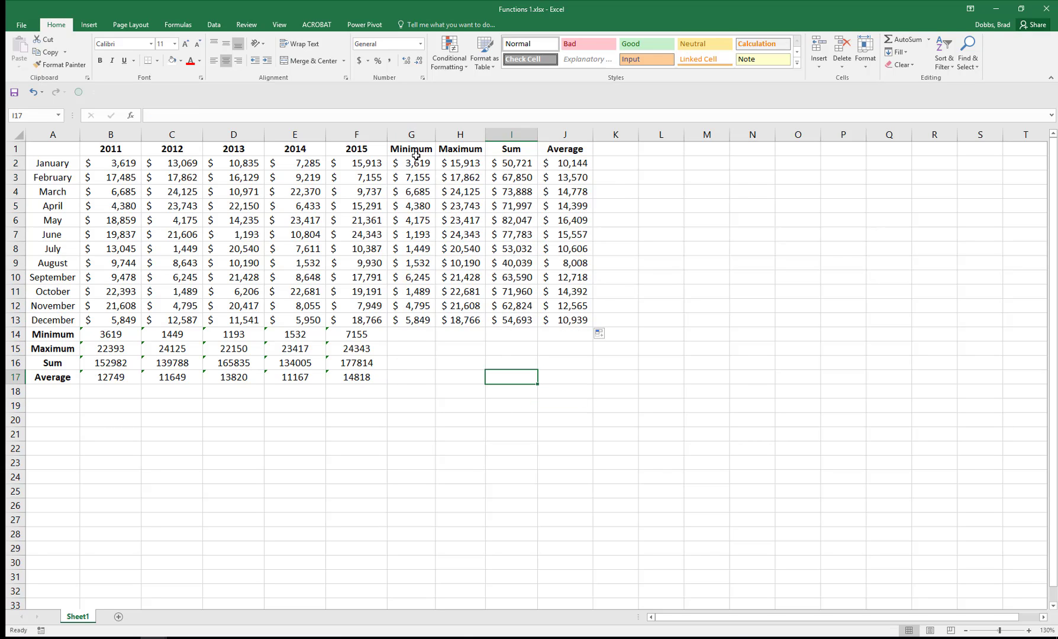
Step: Copy the four summary labels in A14:A17 and paste them below the table, starting at G20
left_click_drag(68, 335, 63, 377)
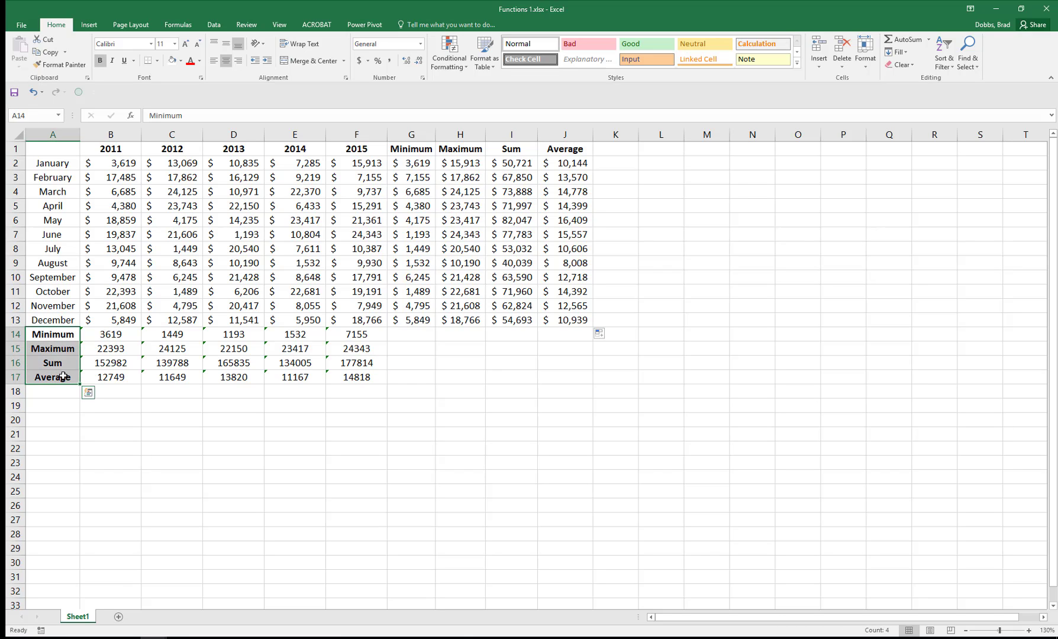
key("ctrl+c")
left_click(426, 419)
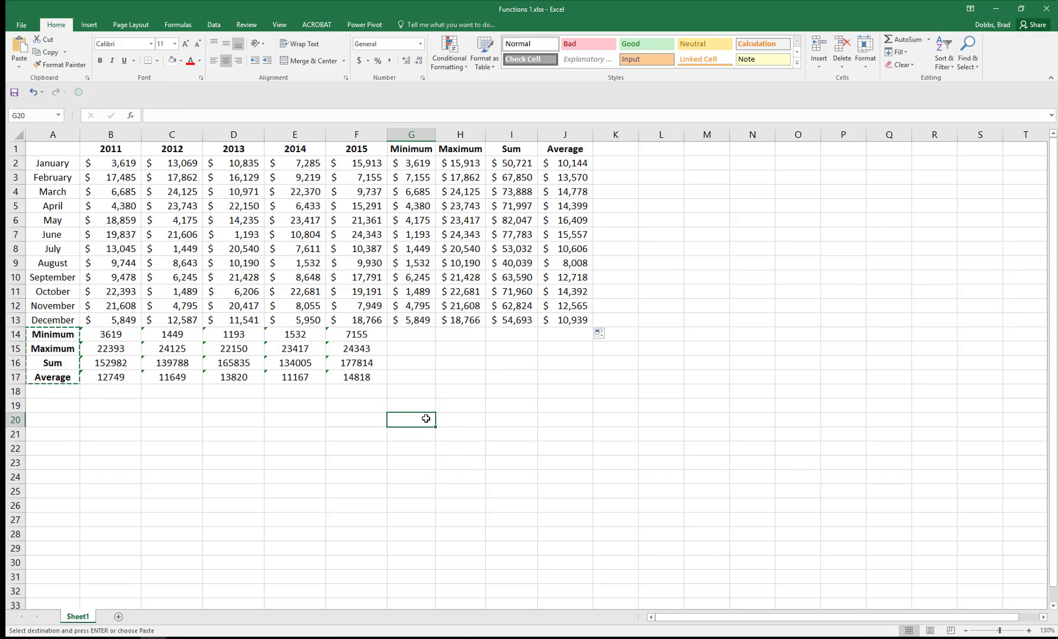
key("ctrl+v")
Step: Calculate the overall minimum in H20 with MIN and the overall maximum in H21 with MAX, both over B2:F13
left_click(476, 422)
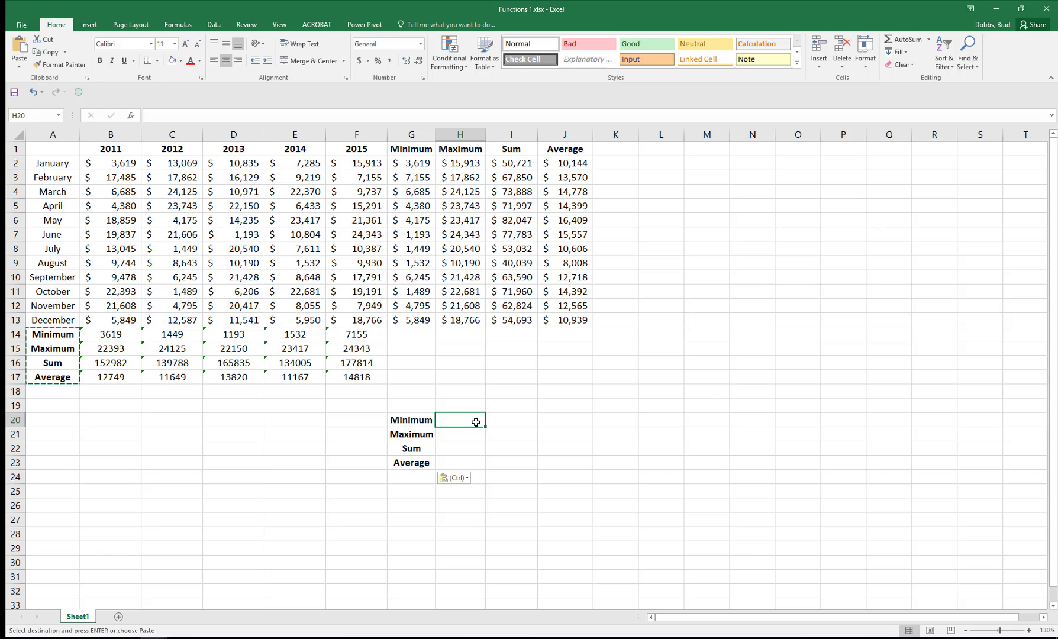
type("=min(")
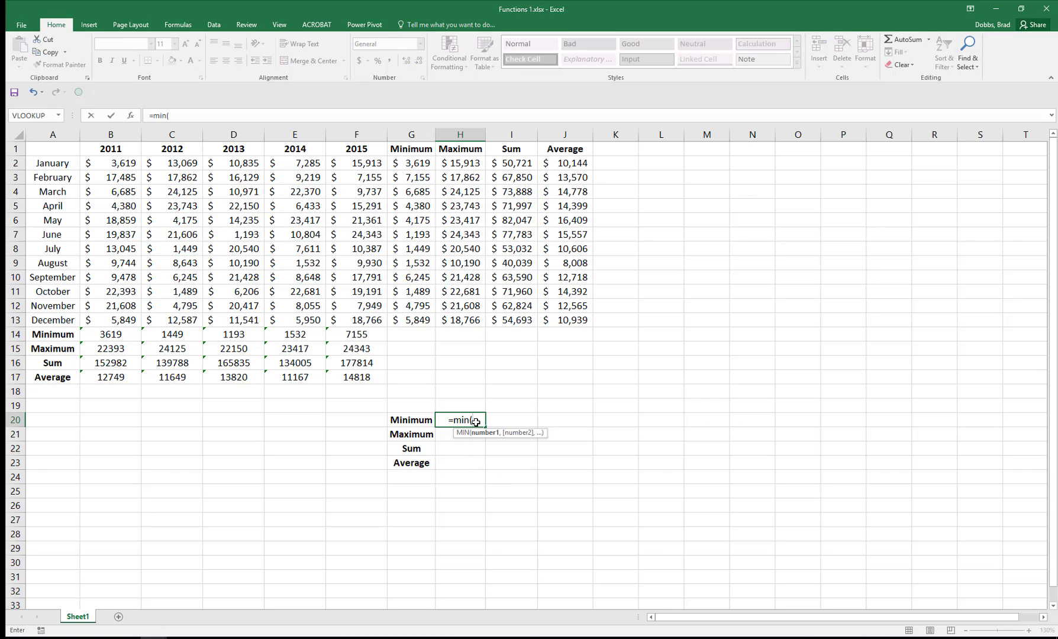
left_click_drag(135, 167, 368, 317)
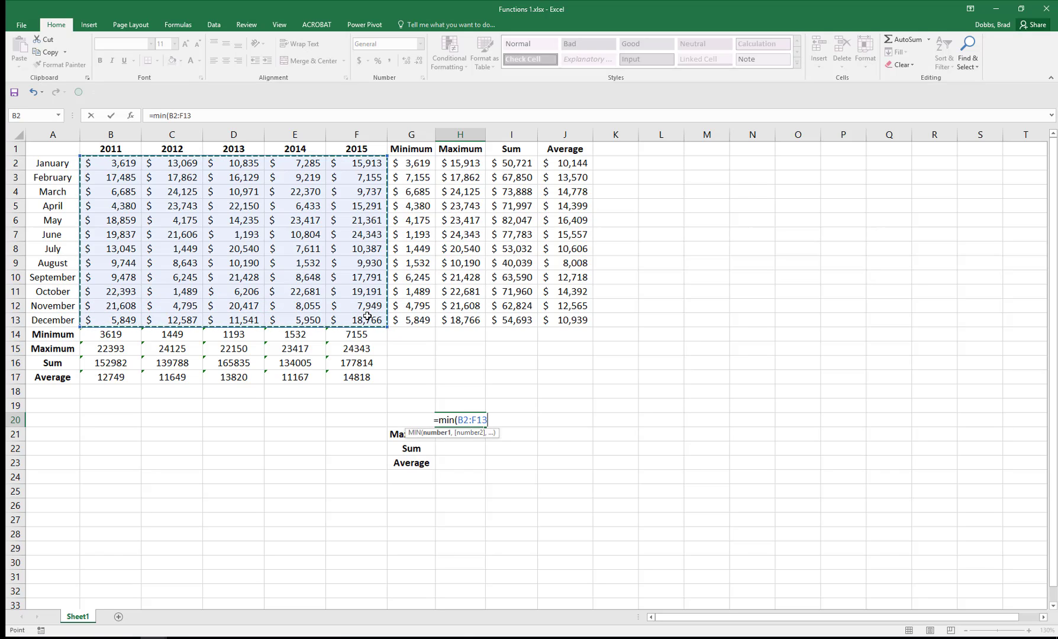
key("Return")
type("=max(")
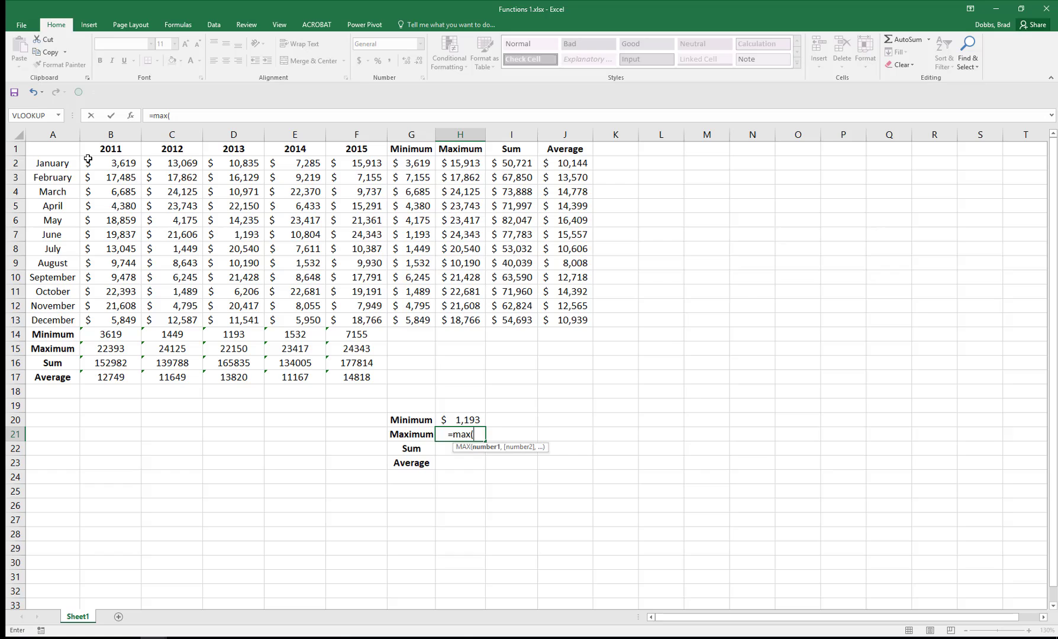
left_click_drag(88, 158, 350, 321)
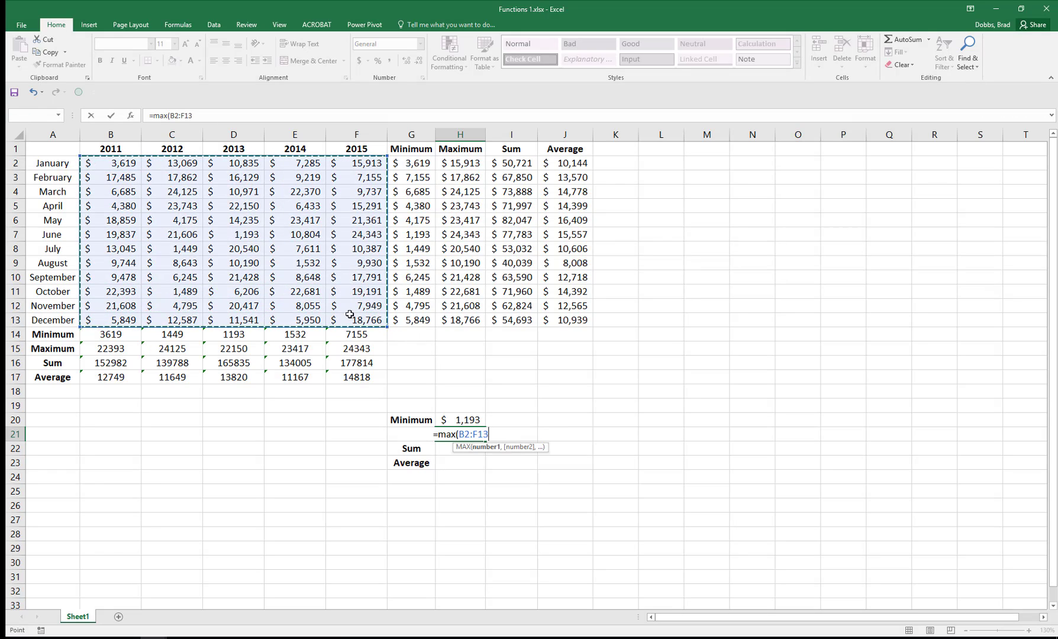
key("Return")
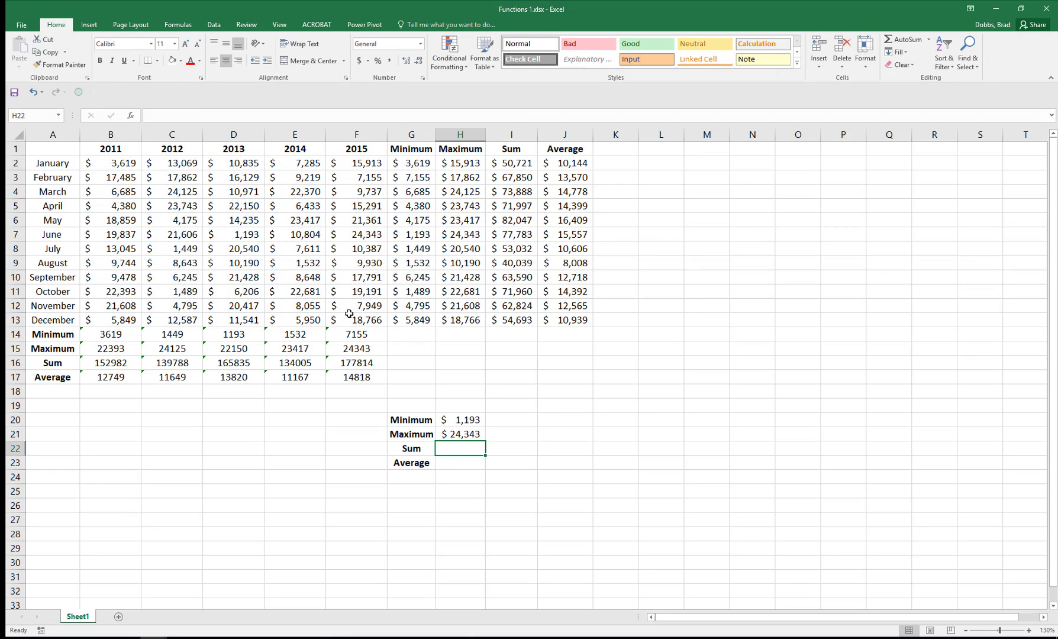
Step: Calculate the overall total in H22 with SUM and the overall mean in H23 with AVERAGE, both over B2:F13
type("=sum(")
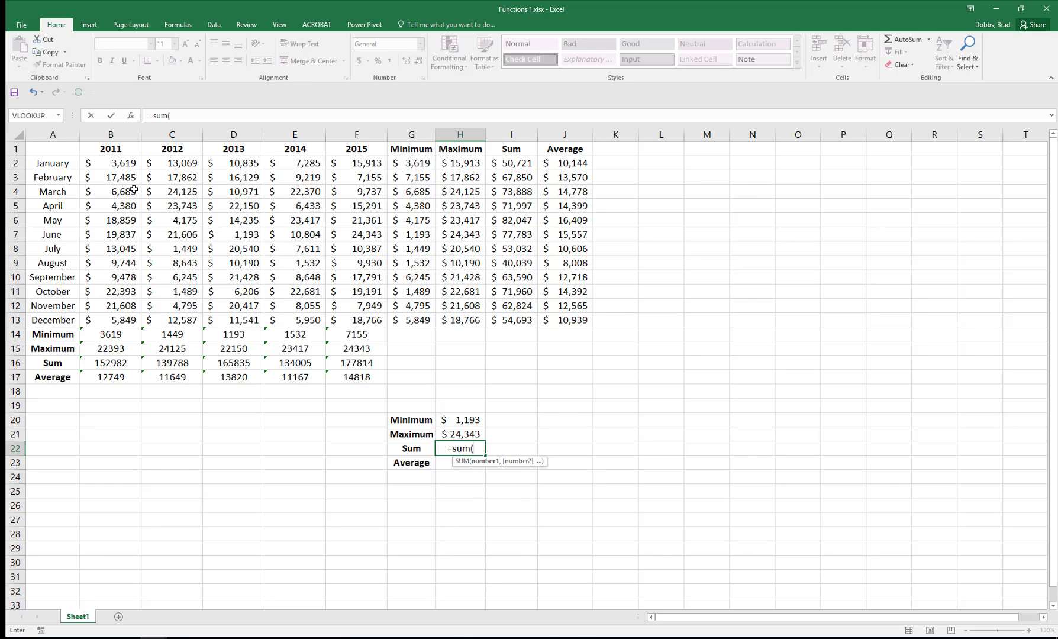
left_click_drag(123, 165, 337, 319)
type(")")
key("Return")
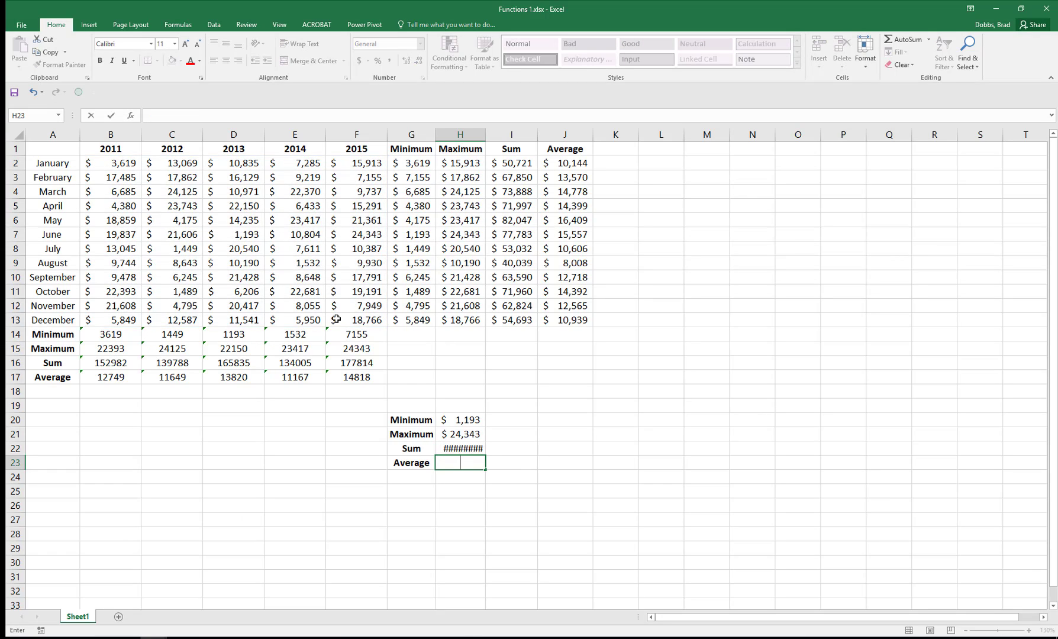
type("=ave")
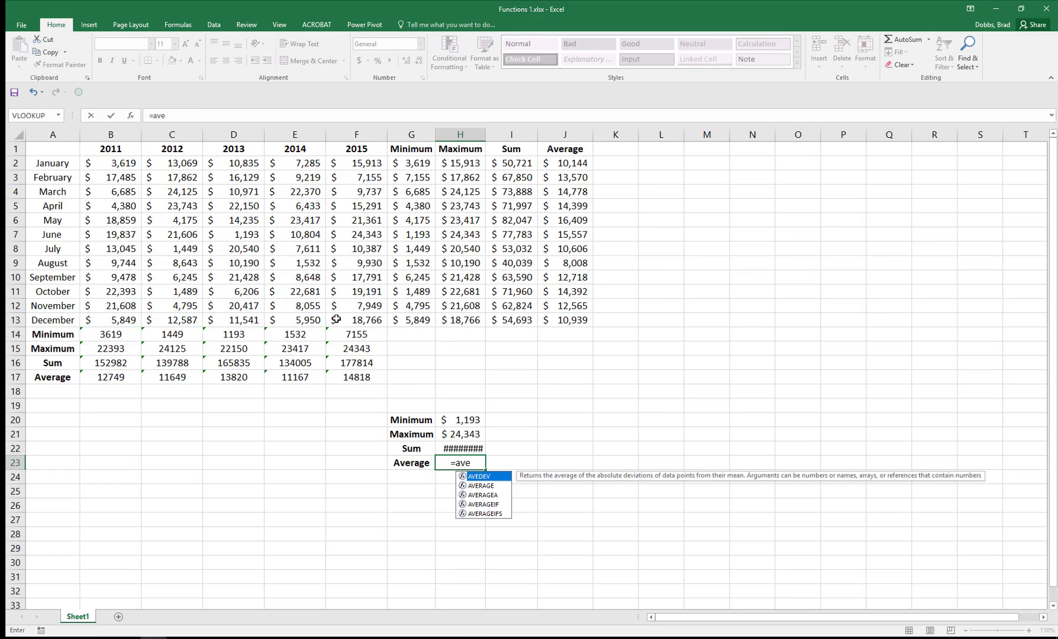
type("rage(")
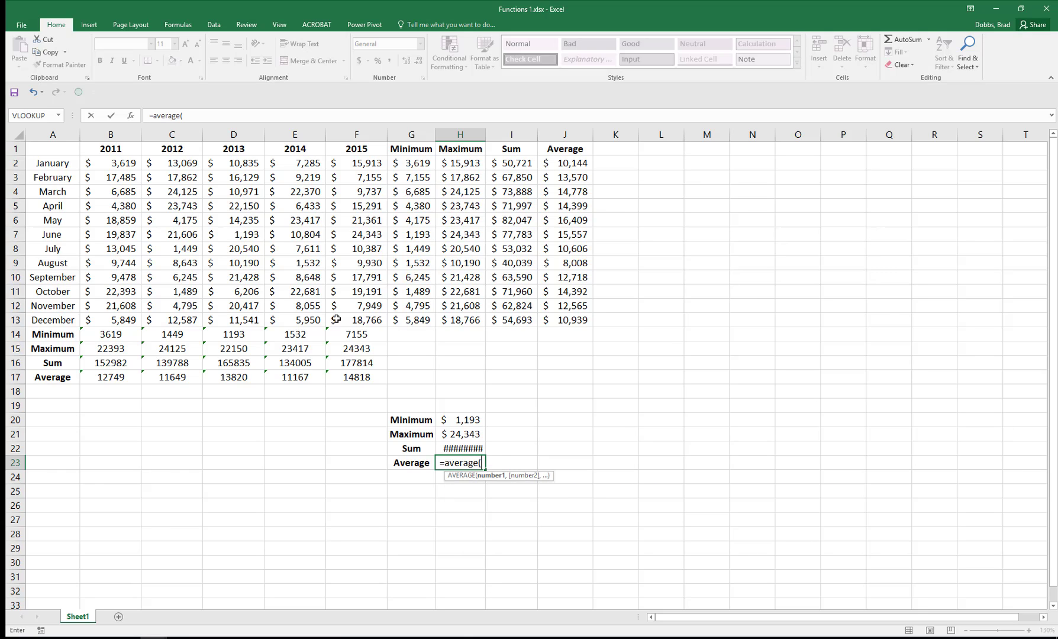
left_click_drag(105, 159, 330, 321)
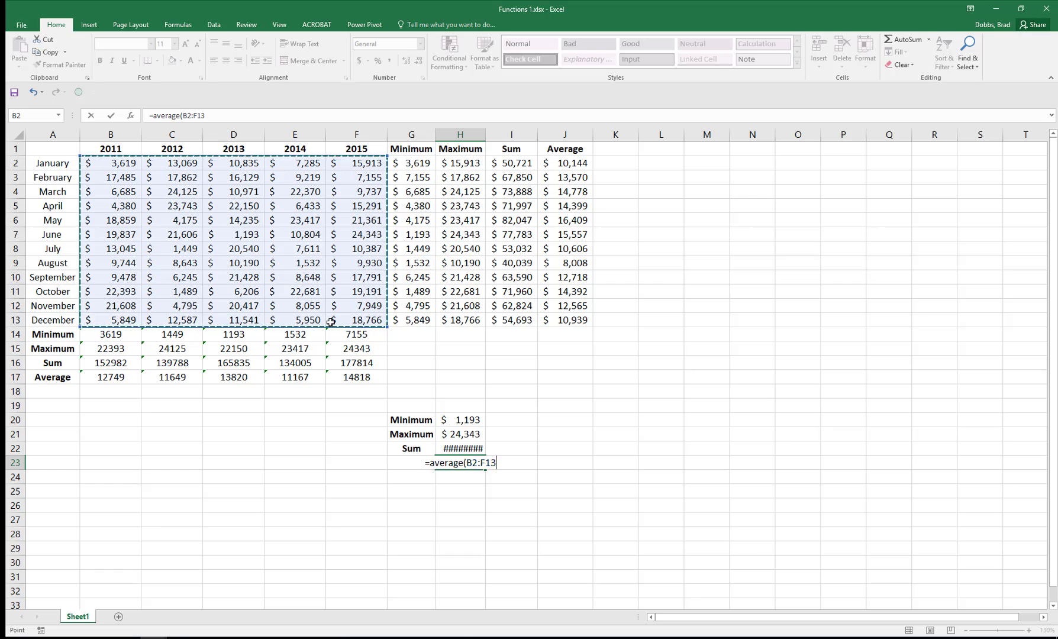
key("Return")
Step: Widen all columns of the worksheet to one equal width that fits every figure
left_click(13, 131)
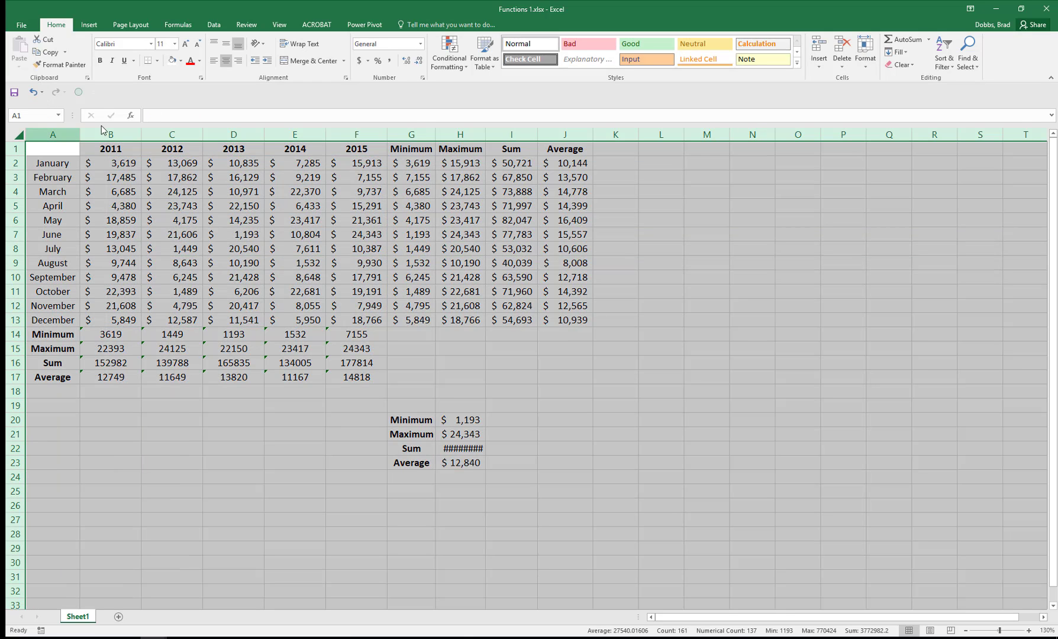
left_click_drag(80, 136, 99, 137)
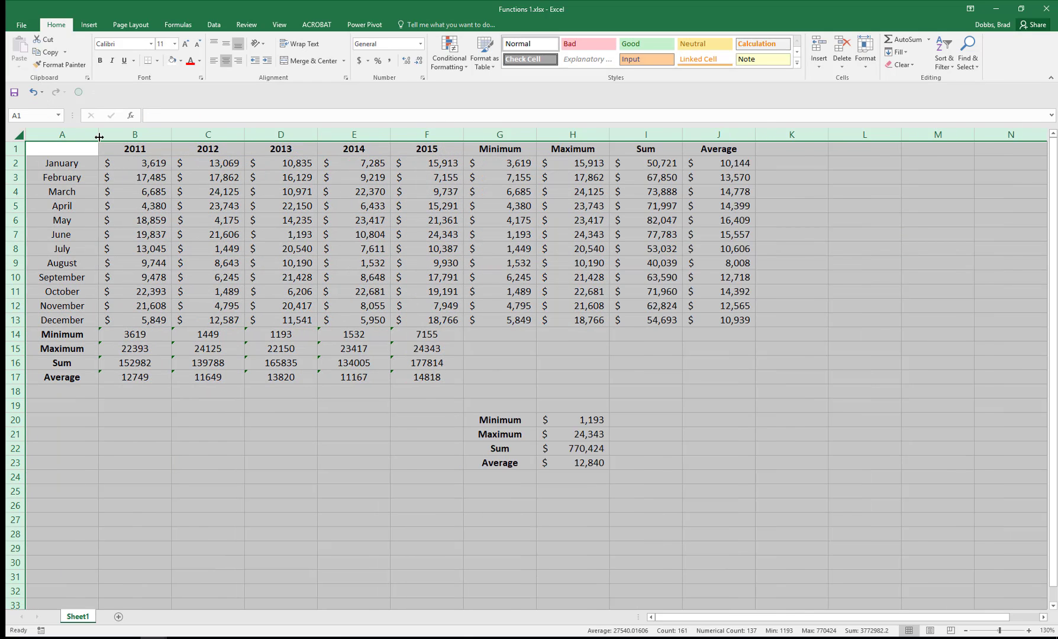
Step: Autofit all worksheet columns to their contents and apply the dollar Accounting format to the yearly summaries in B14:F17
double_click(99, 137)
left_click(410, 451)
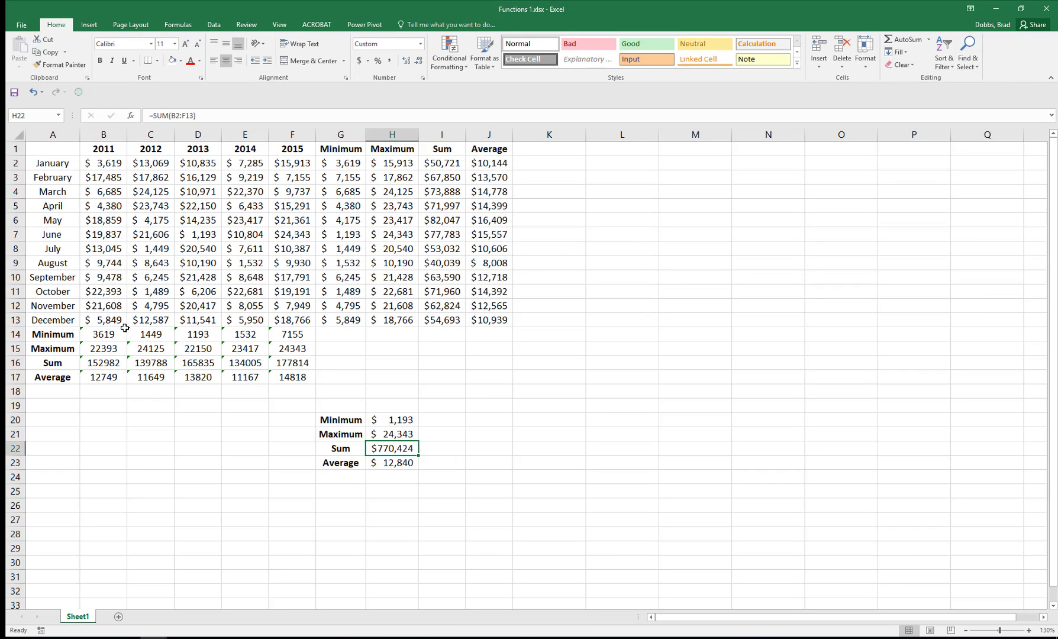
left_click_drag(125, 342, 299, 378)
left_click(363, 61)
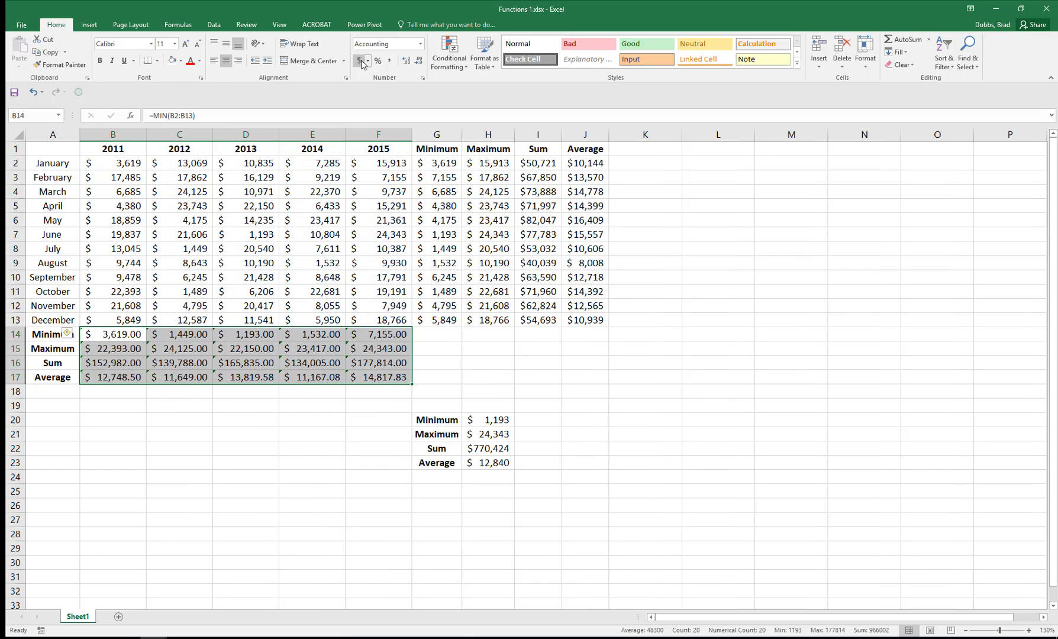
left_click(732, 523)
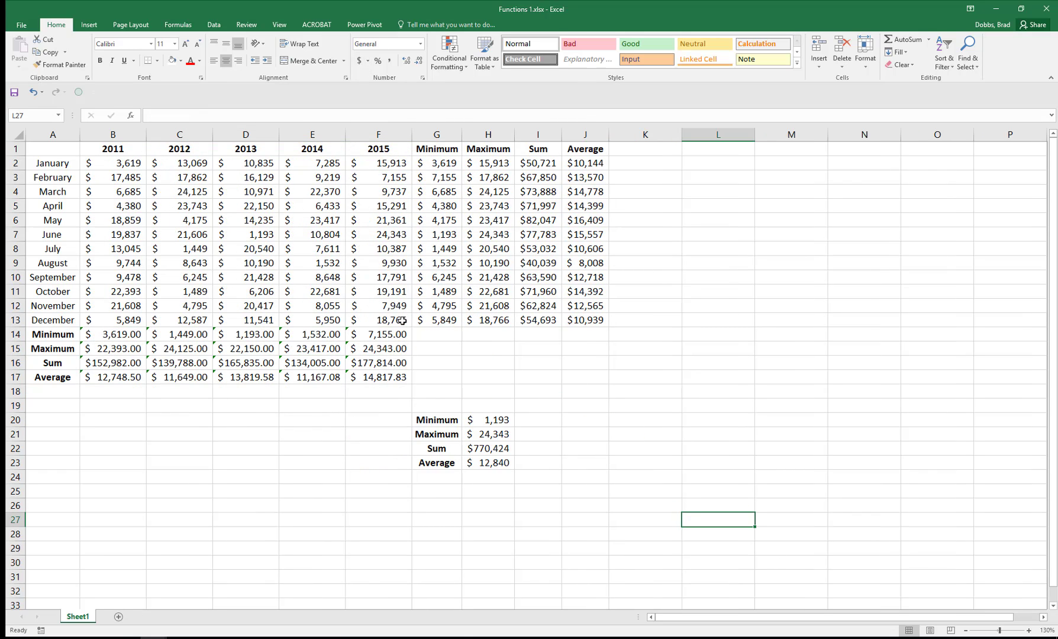
Step: Apply the green-yellow-red color scale as conditional formatting to the monthly figures in B2:F13
left_click_drag(402, 320, 122, 164)
left_click(448, 61)
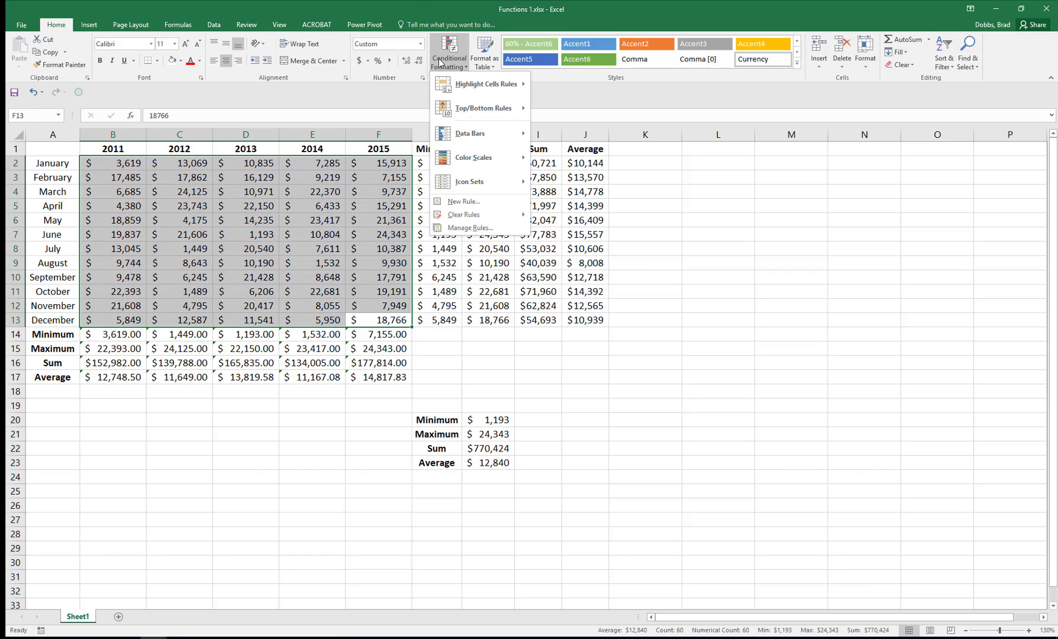
mouse_move(476, 158)
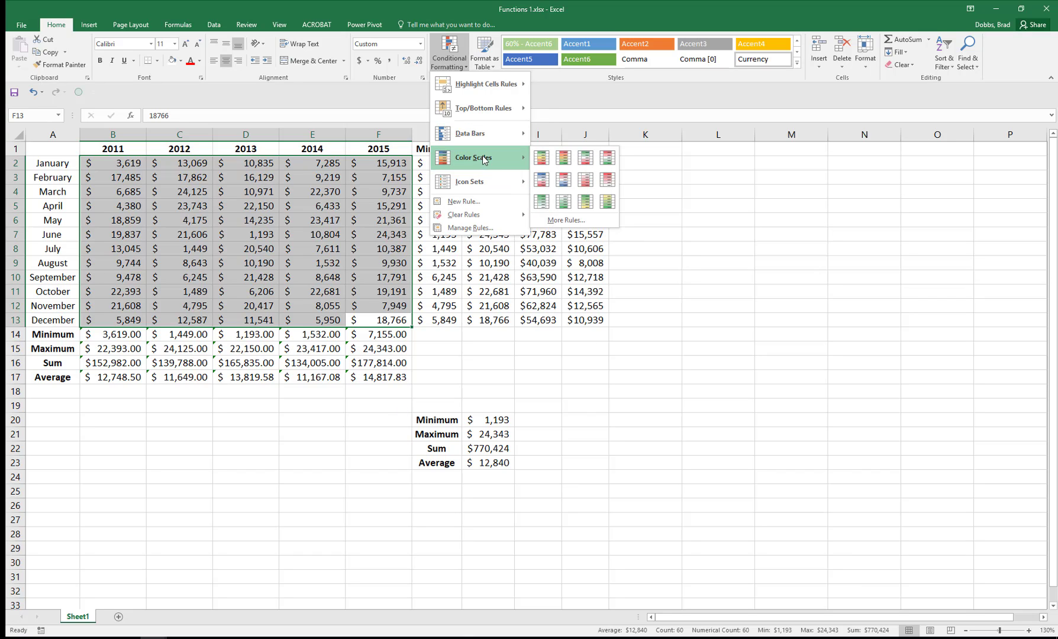
left_click(542, 157)
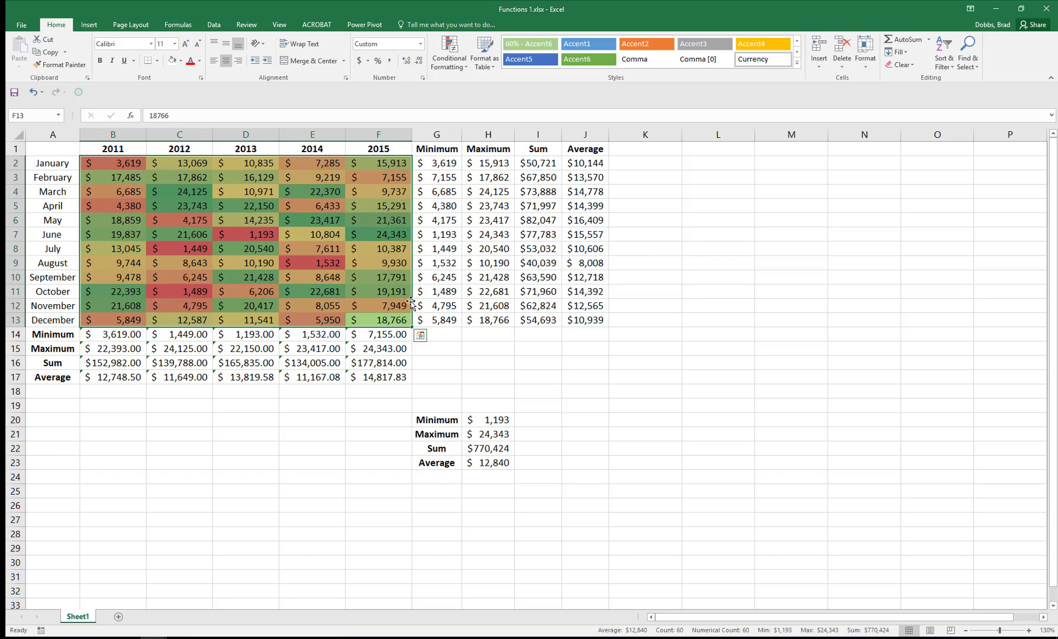
left_click(387, 303)
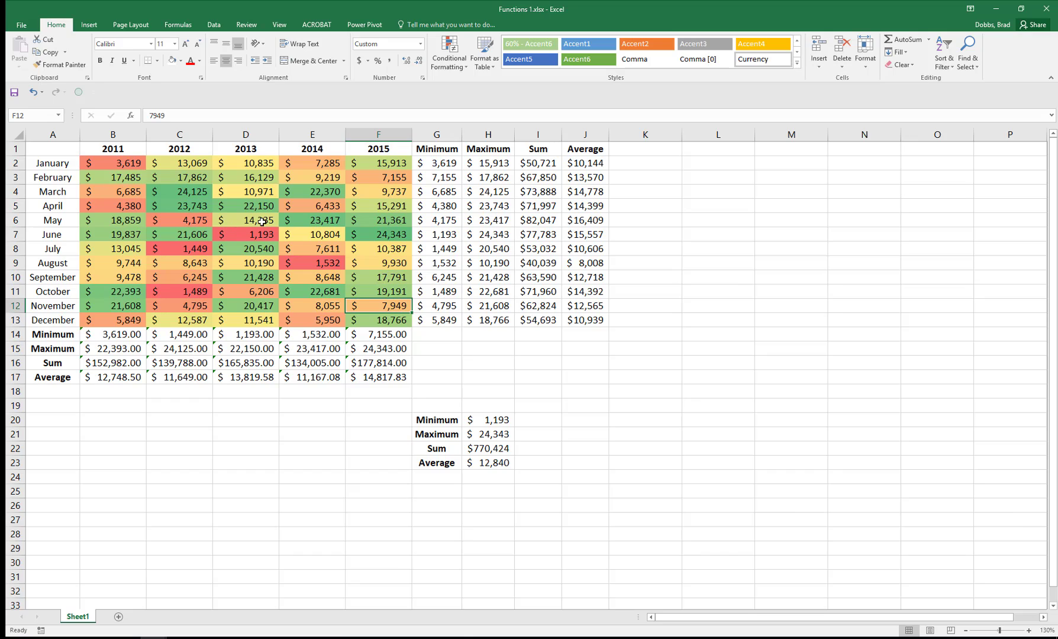
left_click(322, 263)
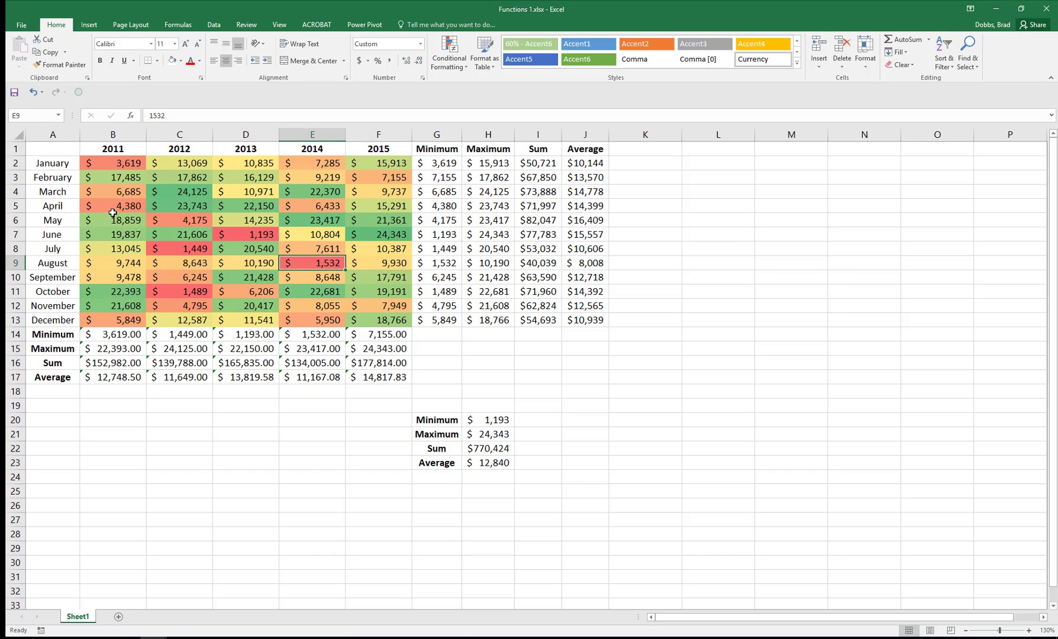
left_click_drag(188, 192, 187, 208)
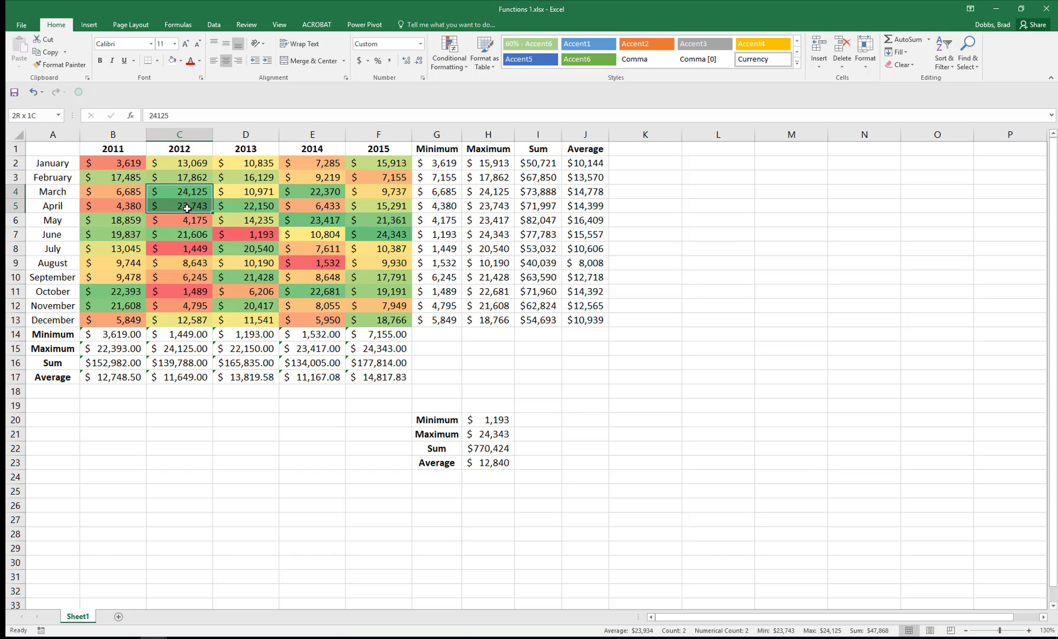
left_click(322, 261)
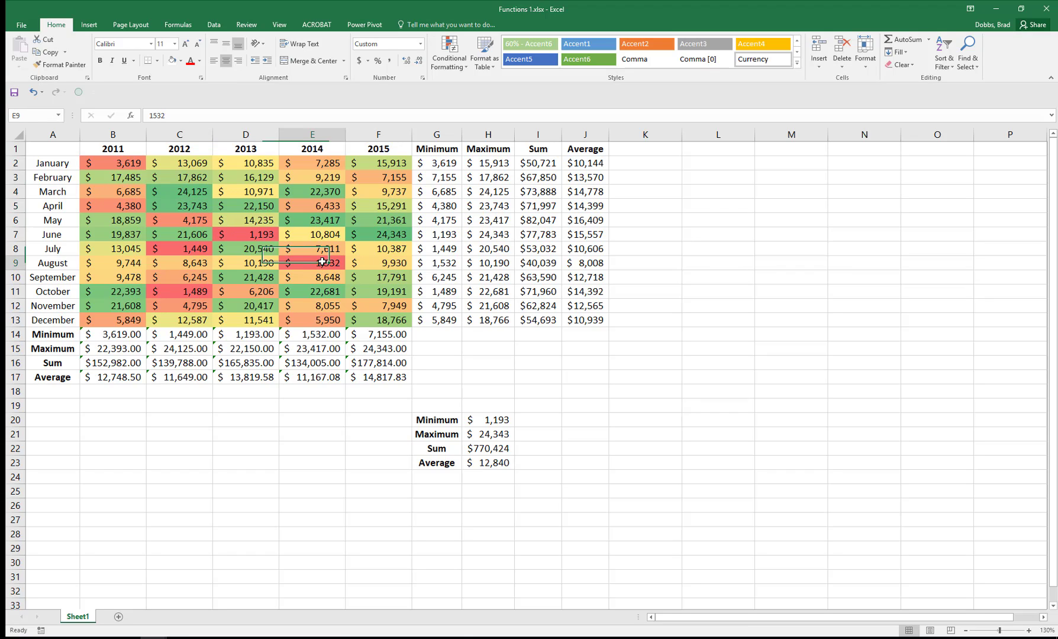